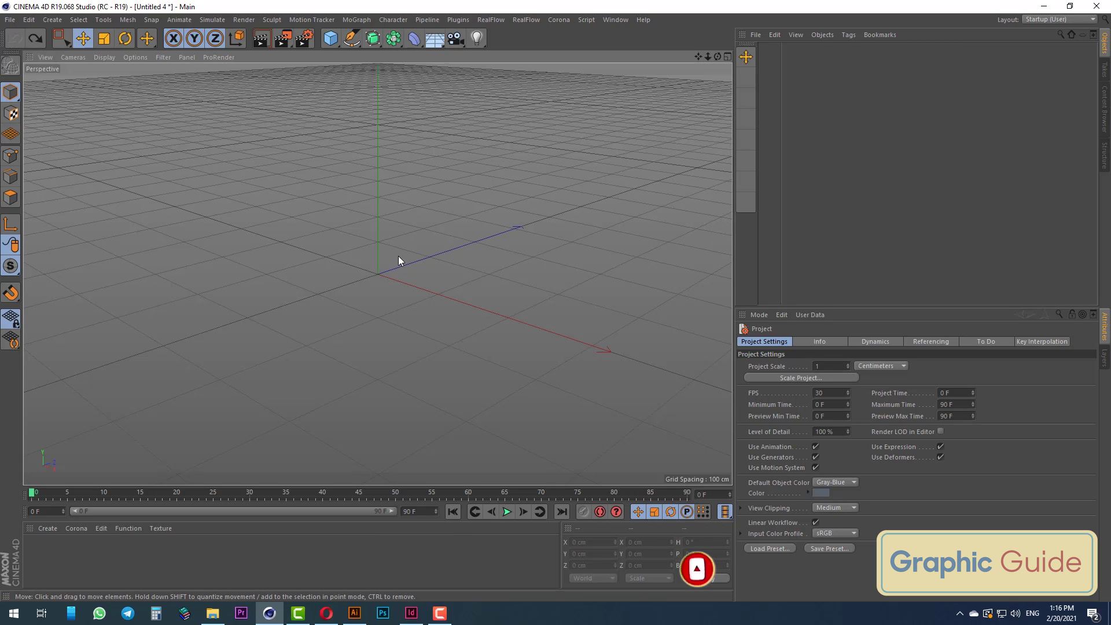
Add a sphere to the scene and paste a duplicate copy of it.
mouse_move(362, 289)
left_mouse_down("alt")
mouse_move(450, 306)
mouse_move(349, 243)
mouse_move(400, 316)
left_mouse_up("alt")
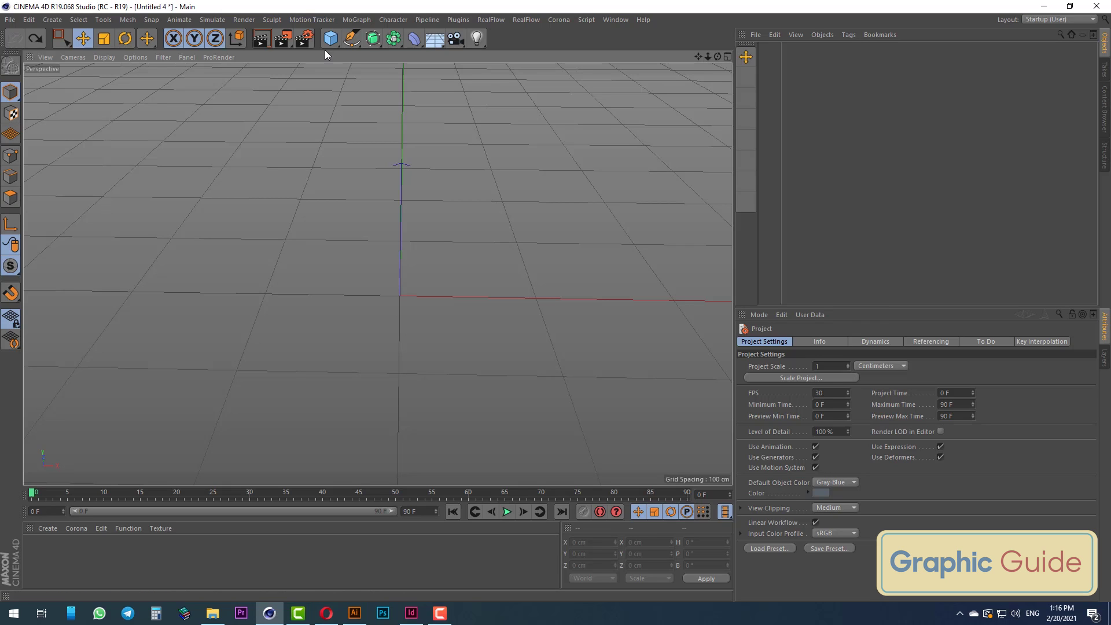
left_click(339, 43)
left_click(573, 75)
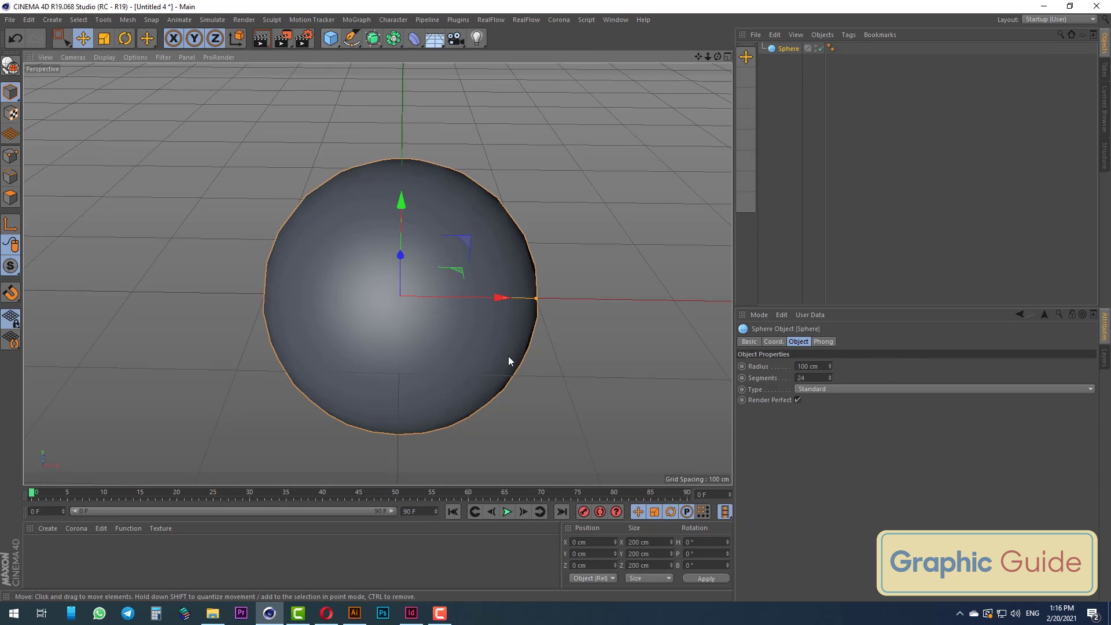
key("ctrl+c")
key("ctrl+v")
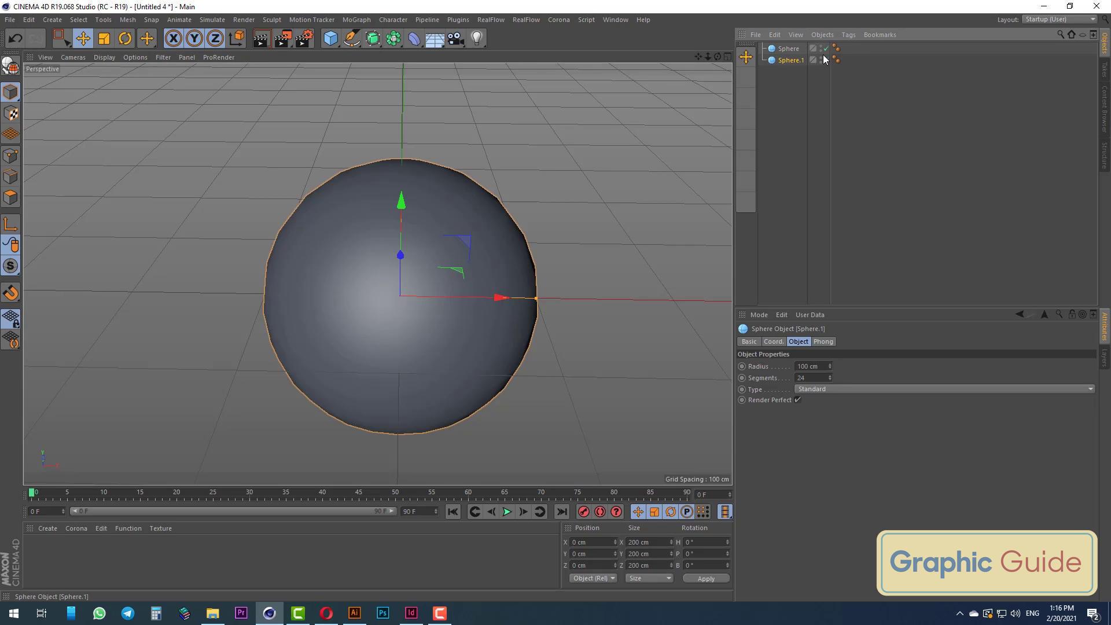
Make the original sphere editable and delete its upper-half points to leave a hemisphere.
left_click(788, 51)
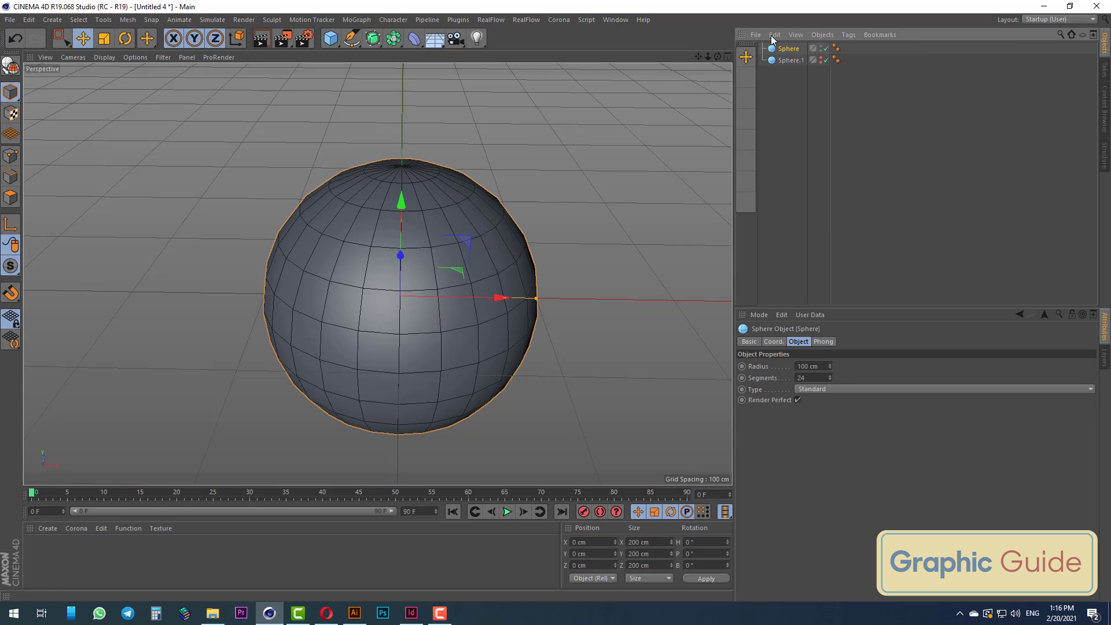
left_click(10, 67)
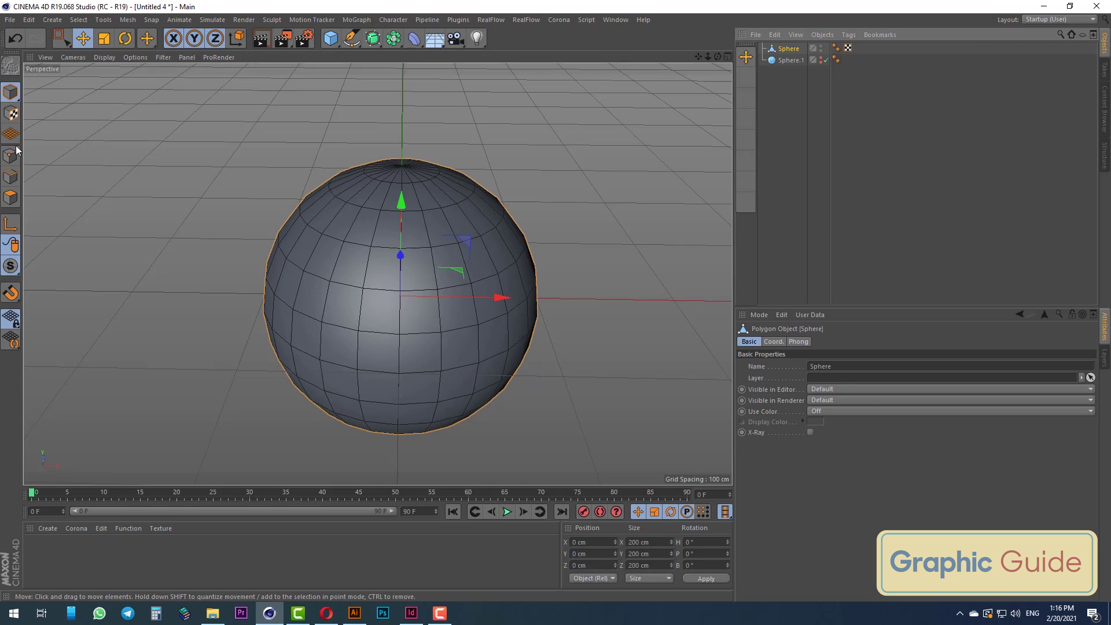
left_click(10, 156)
left_click(59, 39)
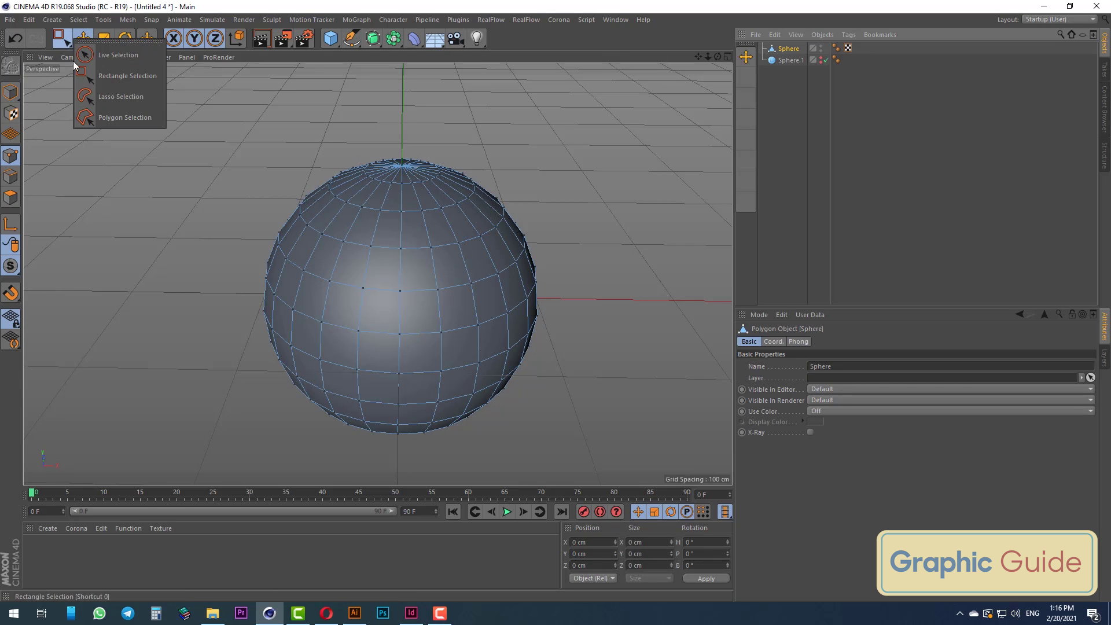
left_click(99, 82)
key("F4")
left_click_drag(158, 123, 624, 259)
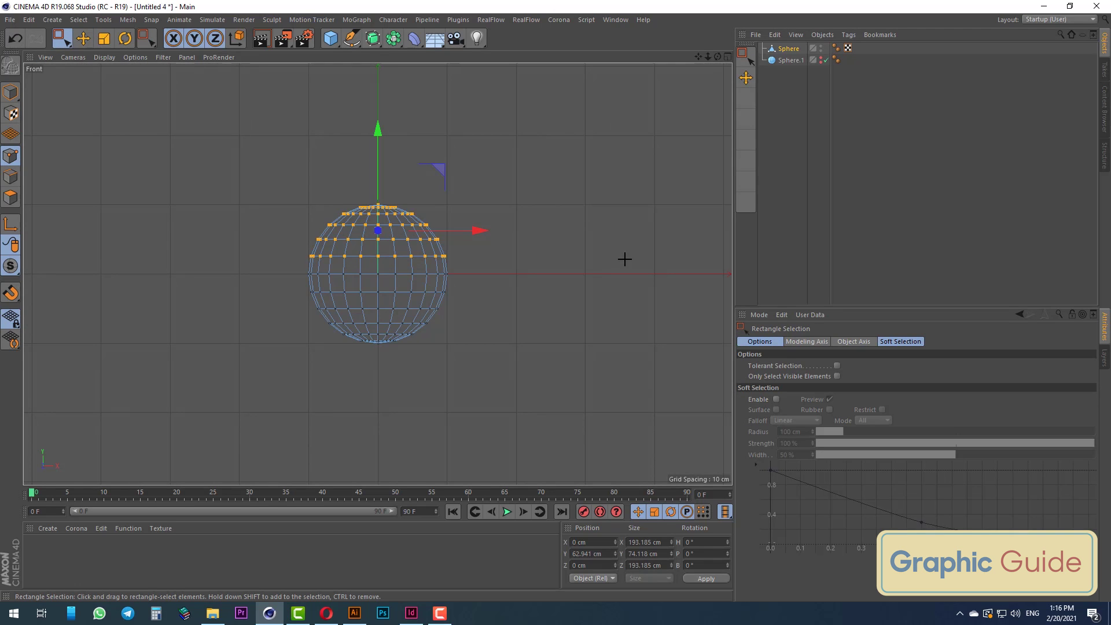
key("Delete")
Scale the hemisphere into a bowl about 200 × 67 × 200 cm, raised above the floor.
left_click(11, 92)
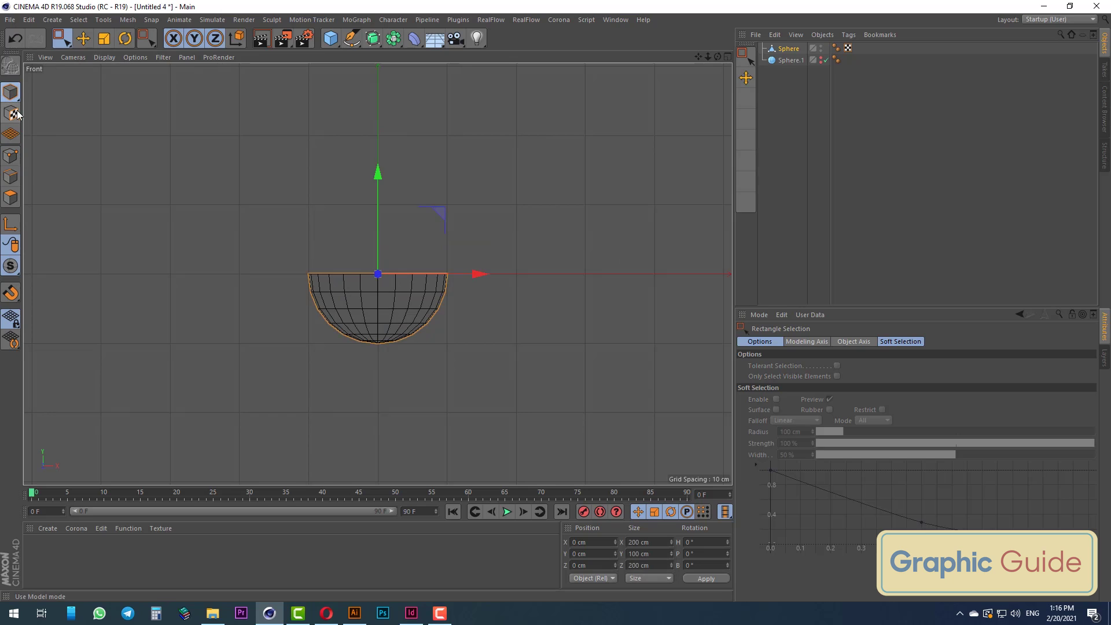
left_click(104, 38)
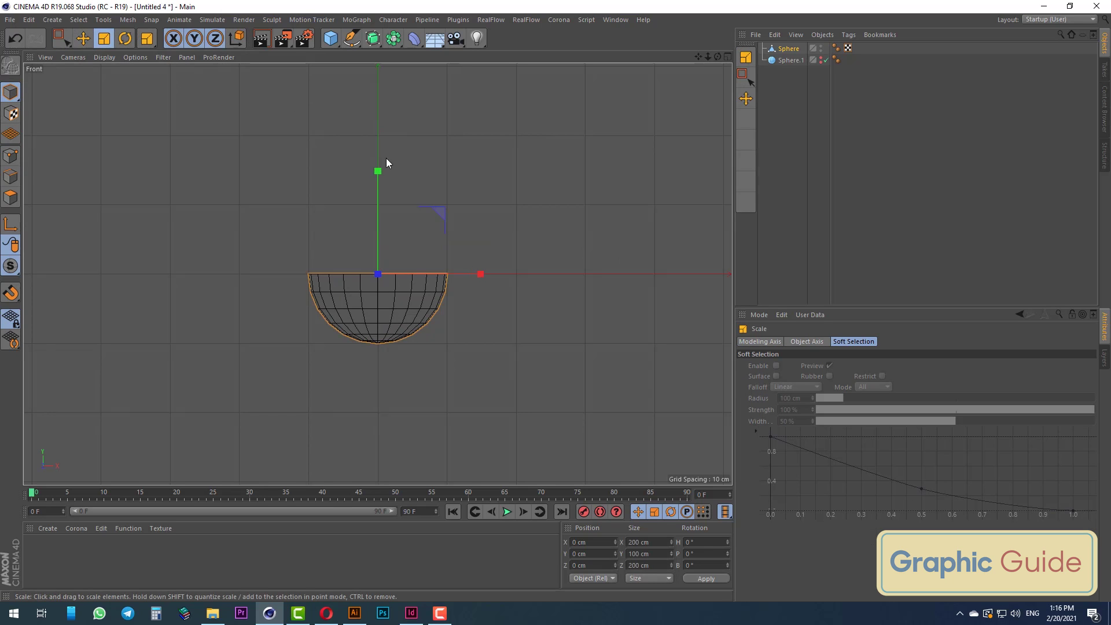
left_click_drag(384, 173, 387, 224)
left_click(61, 38)
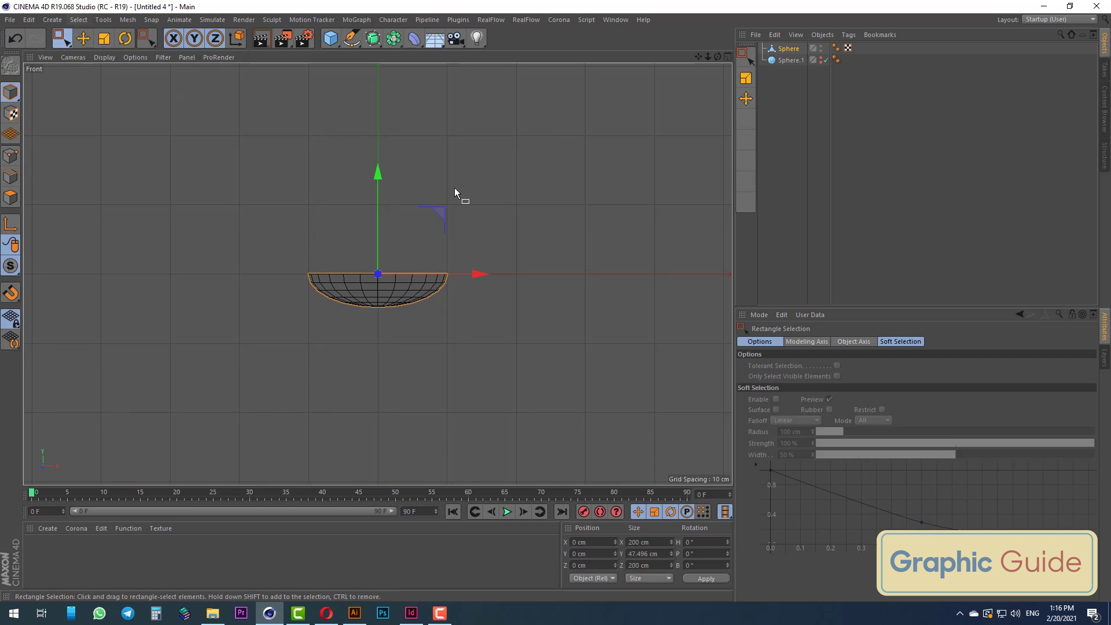
left_click_drag(377, 182, 377, 149)
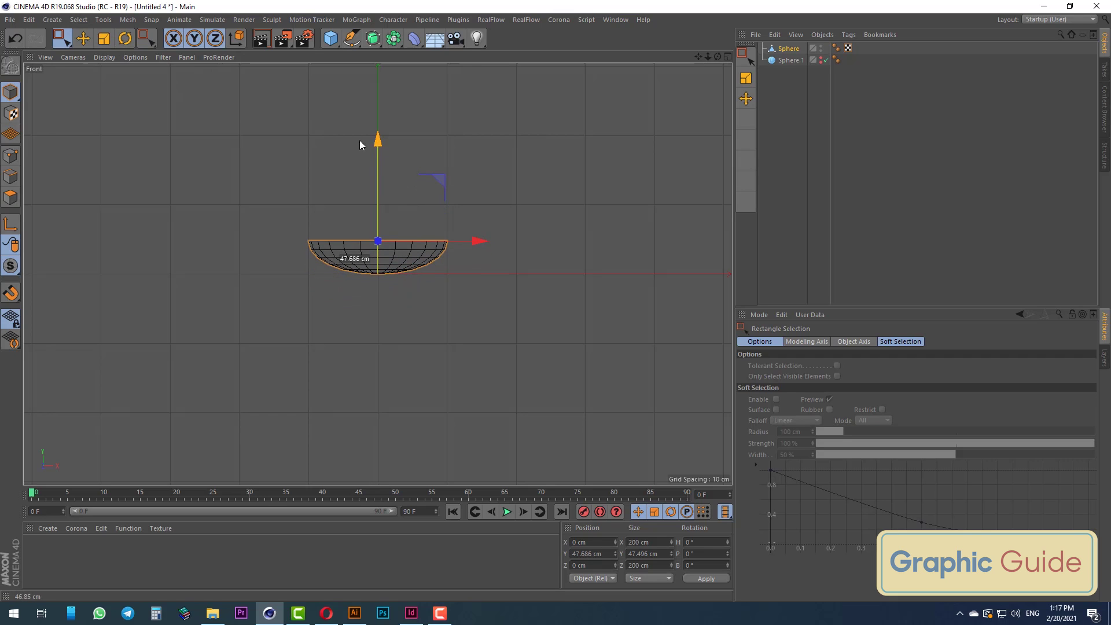
left_click(104, 38)
mouse_move(378, 138)
left_mouse_down()
mouse_move(380, 107)
mouse_move(379, 128)
left_mouse_up()
left_click(61, 38)
key("F1")
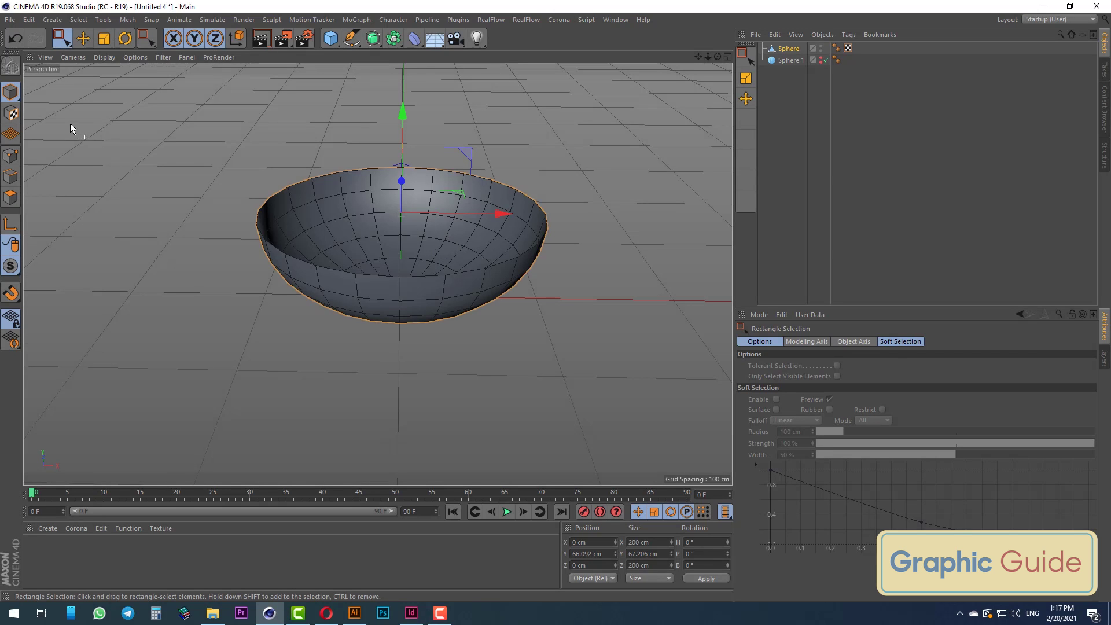
Extrude all the bowl's polygons with Create Caps to an 11.7 cm thick shell.
left_click(10, 198)
key("ctrl+a")
right_click(583, 237)
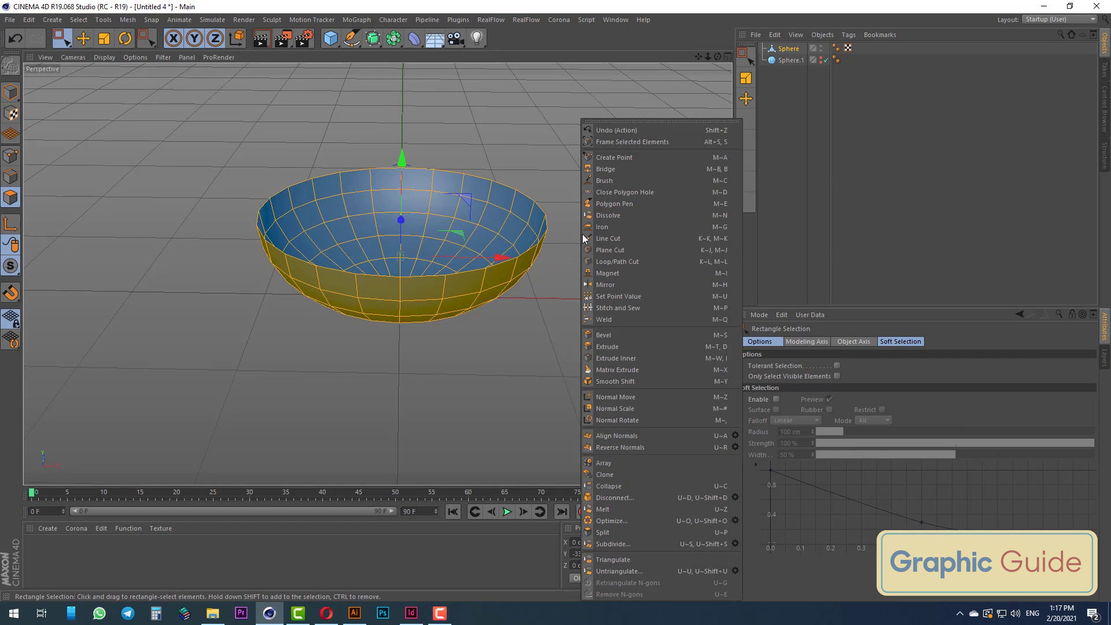
left_click(628, 347)
left_click(890, 413)
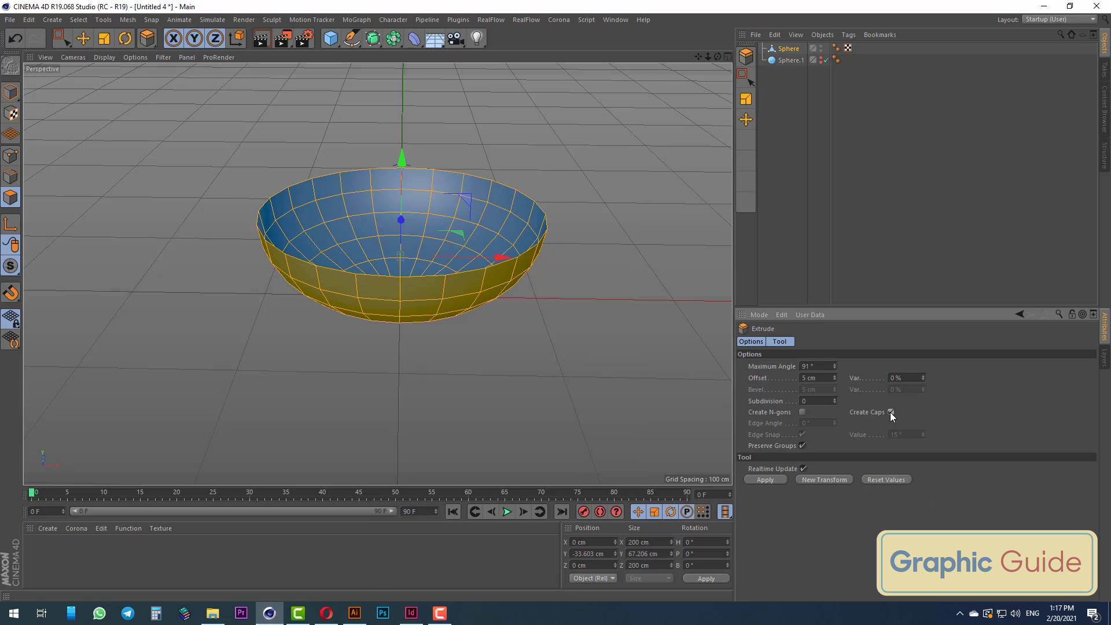
left_click_drag(496, 322, 538, 322)
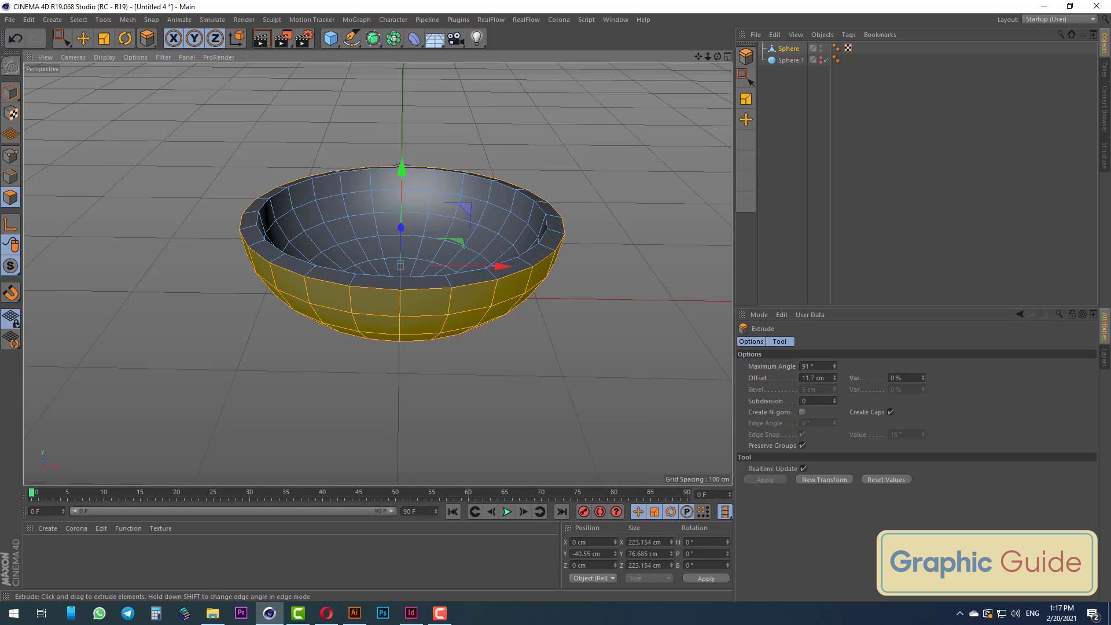
Place the bowl under a Subdivision Surface to smooth it.
left_click(61, 39)
left_click(373, 39, "alt")
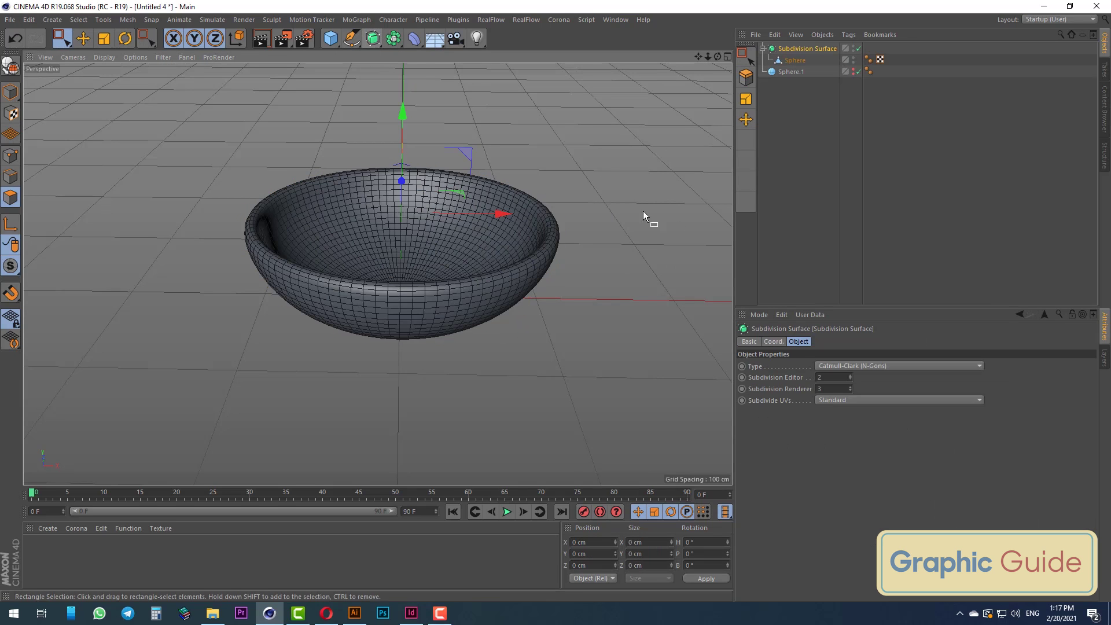
left_click(61, 38)
left_click(10, 93)
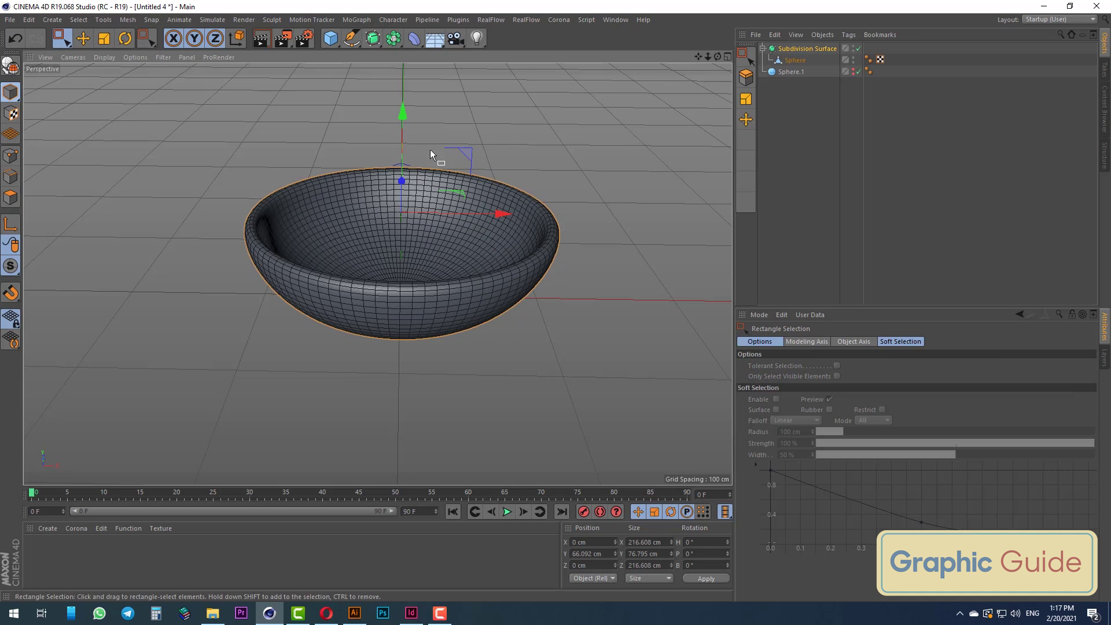
left_click(853, 72)
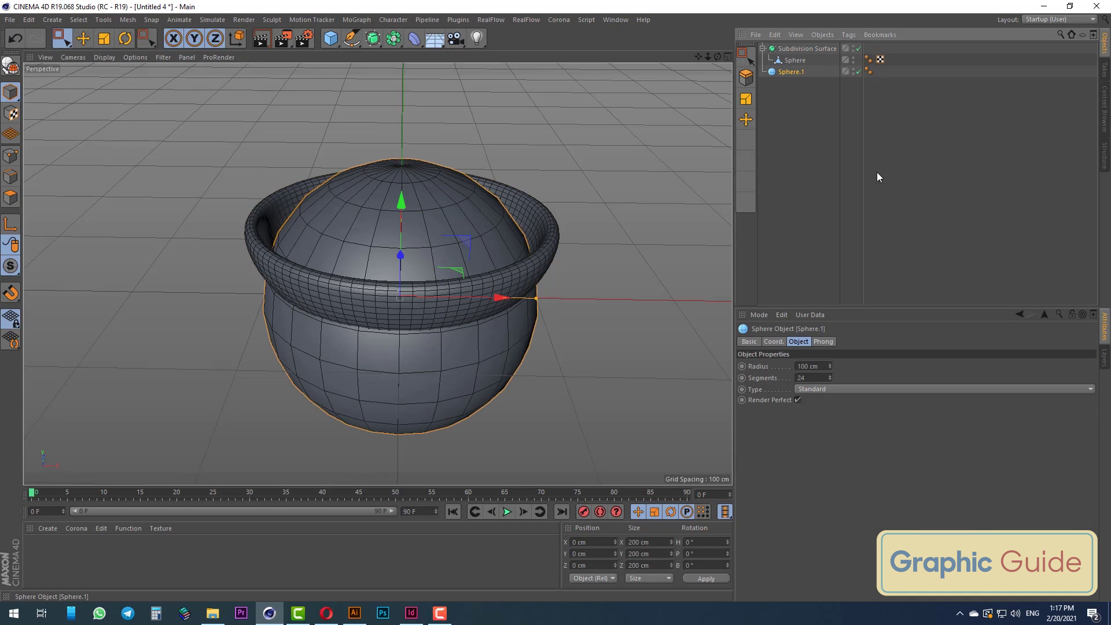
Set the second sphere's radius to 15 cm and lift it up above the bowl.
left_click(813, 378)
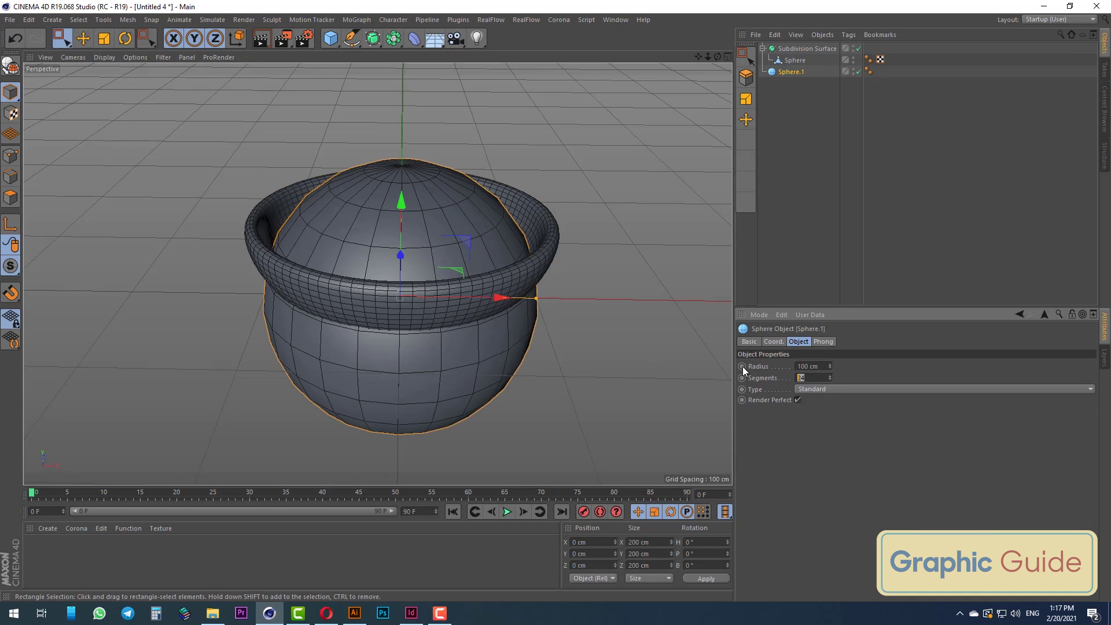
key("shift+Tab")
type("15")
key("Return")
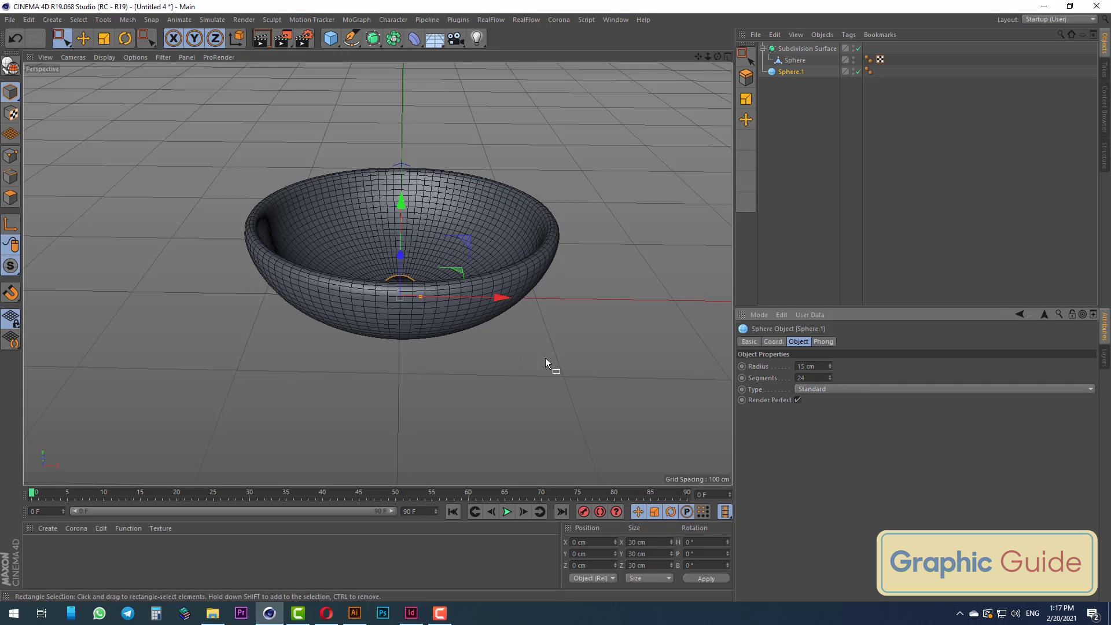
left_click_drag(400, 203, 401, 152)
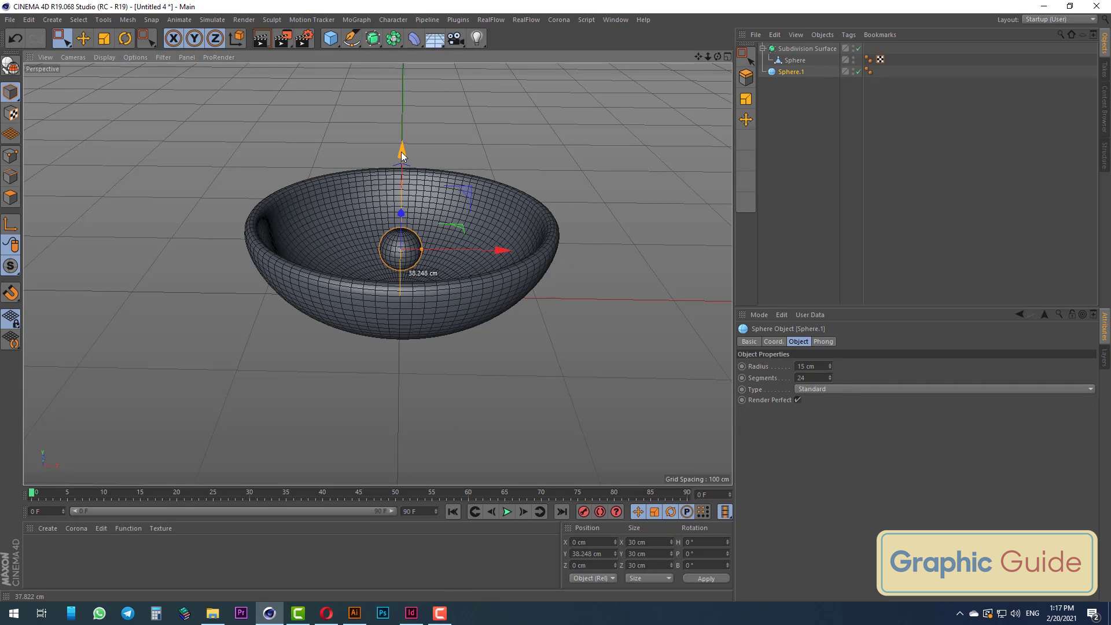
Add a MoGraph Cloner with the small sphere as its child, in Grid Array mode.
left_click(385, 19)
left_click(370, 145)
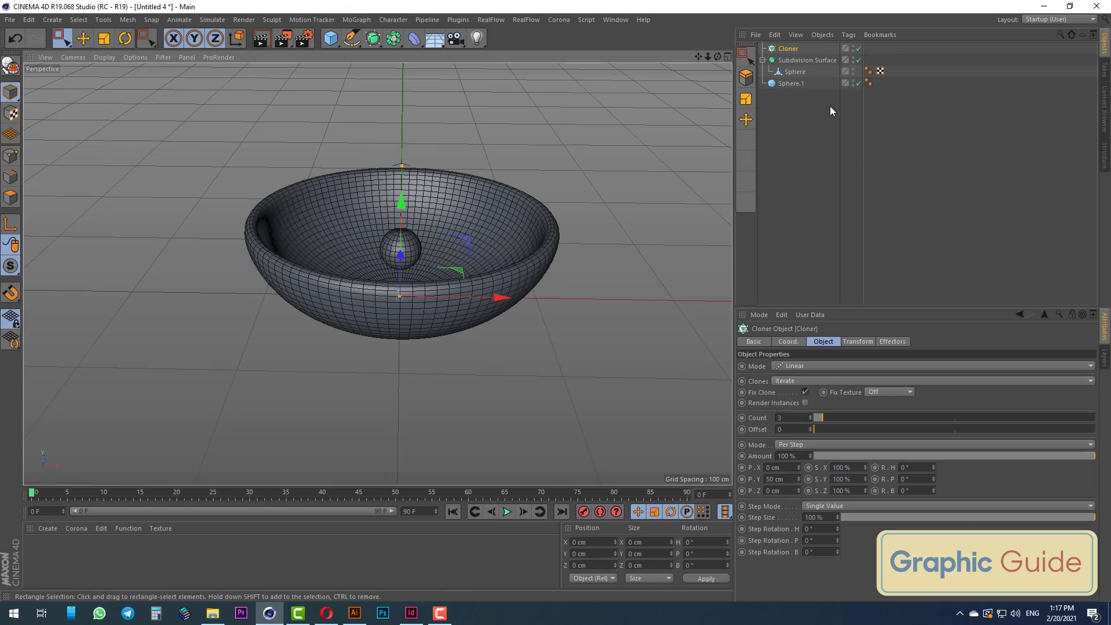
left_click_drag(791, 84, 790, 50)
left_click(795, 366)
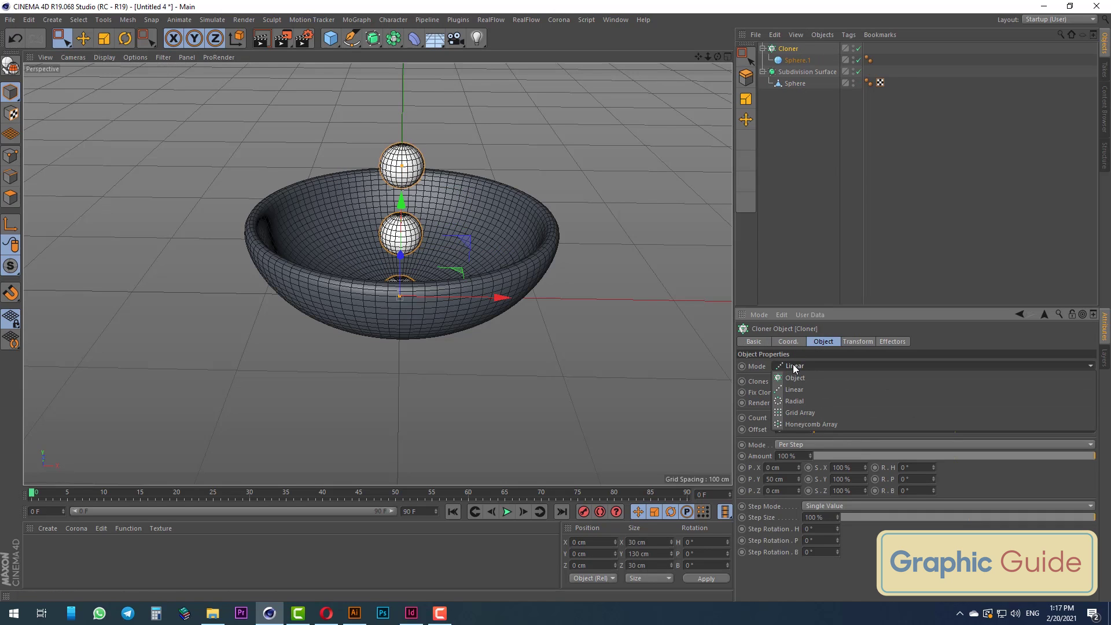
left_click(811, 412)
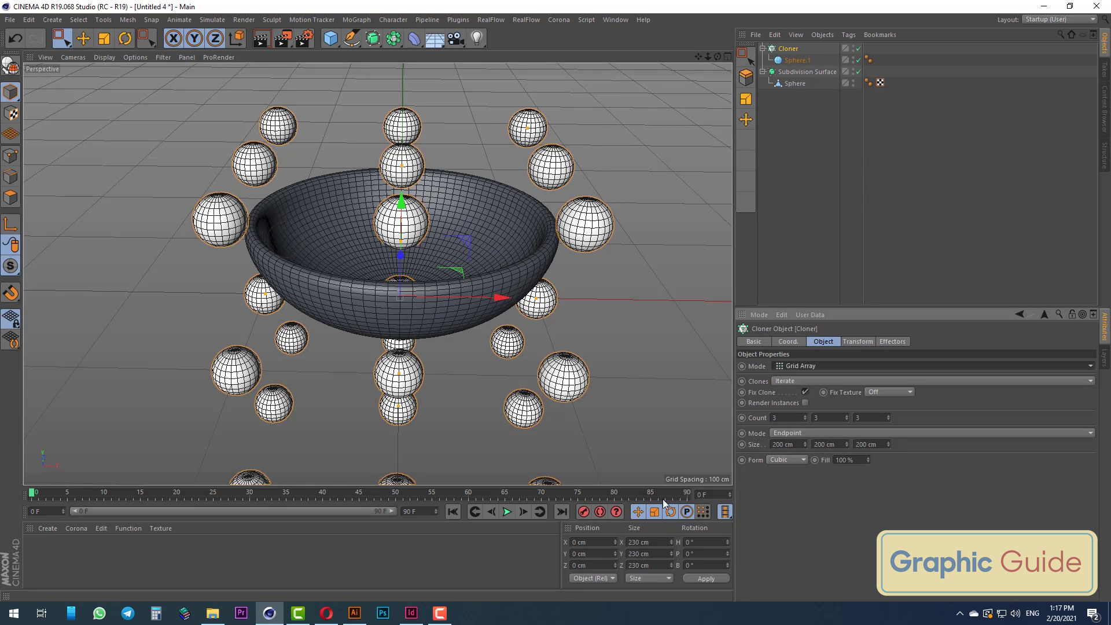
Narrow the 3×3×3 grid spacing on all axes so the clones sit compactly above the bowl.
key("F2")
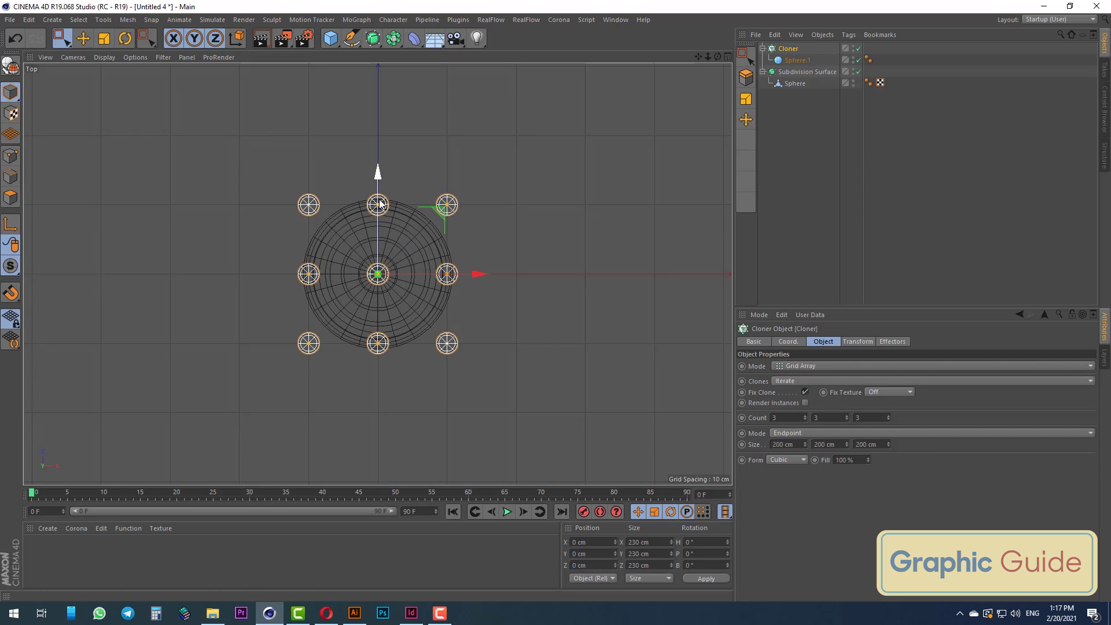
left_click_drag(379, 202, 378, 247)
left_click_drag(447, 274, 410, 275)
key("F4")
mouse_move(378, 203)
left_mouse_down()
mouse_move(380, 250)
mouse_move(377, 135)
left_mouse_up()
key("F1")
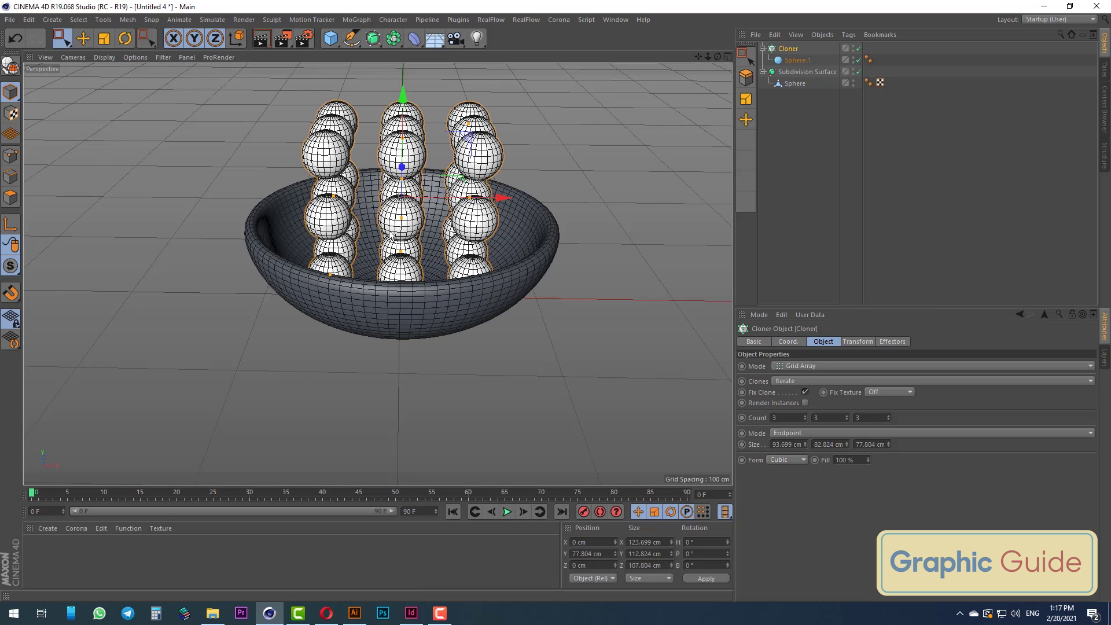
scroll(392, 238, "up", 2)
scroll(447, 318, "up", 3)
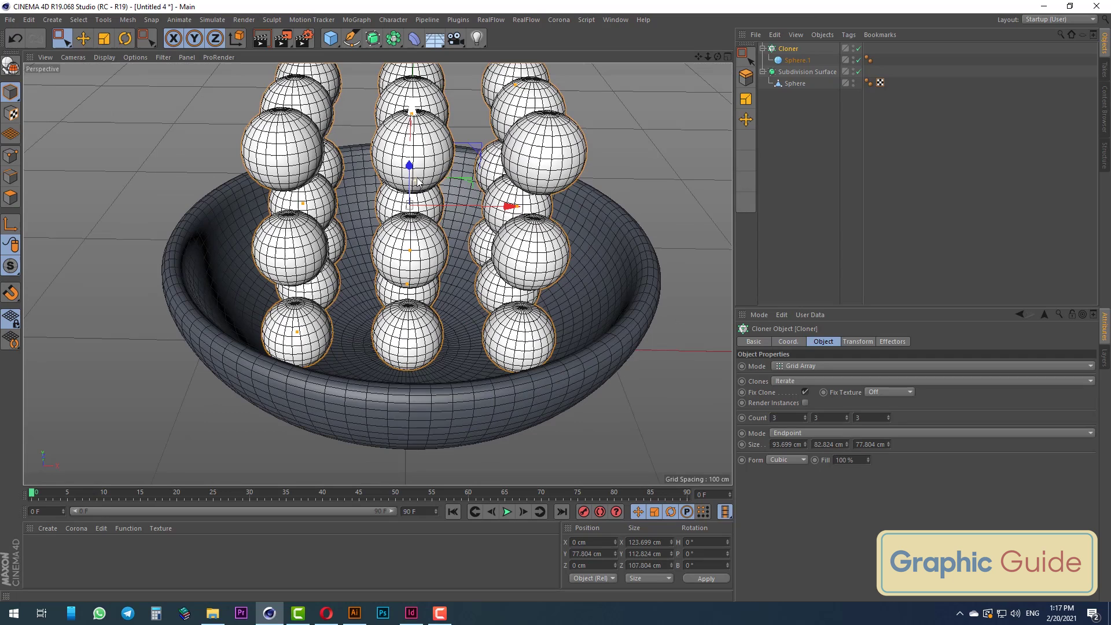
Give the Cloner a Dynamics Body tag applied to children, Individual Elements set to Top Level.
right_click(790, 46)
mouse_move(826, 158)
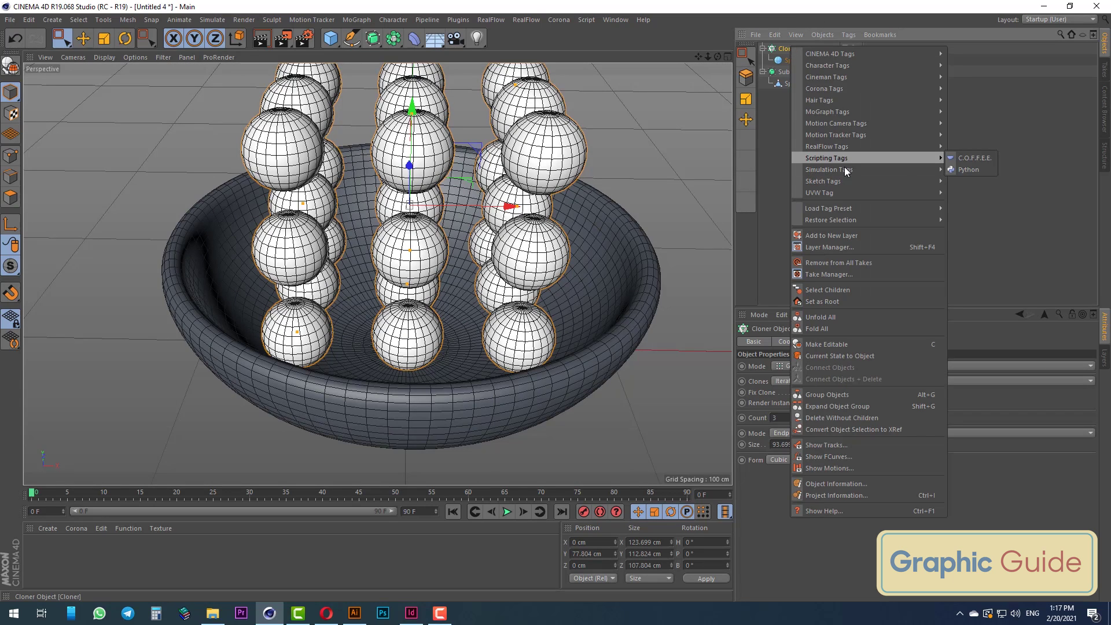
left_click(987, 172)
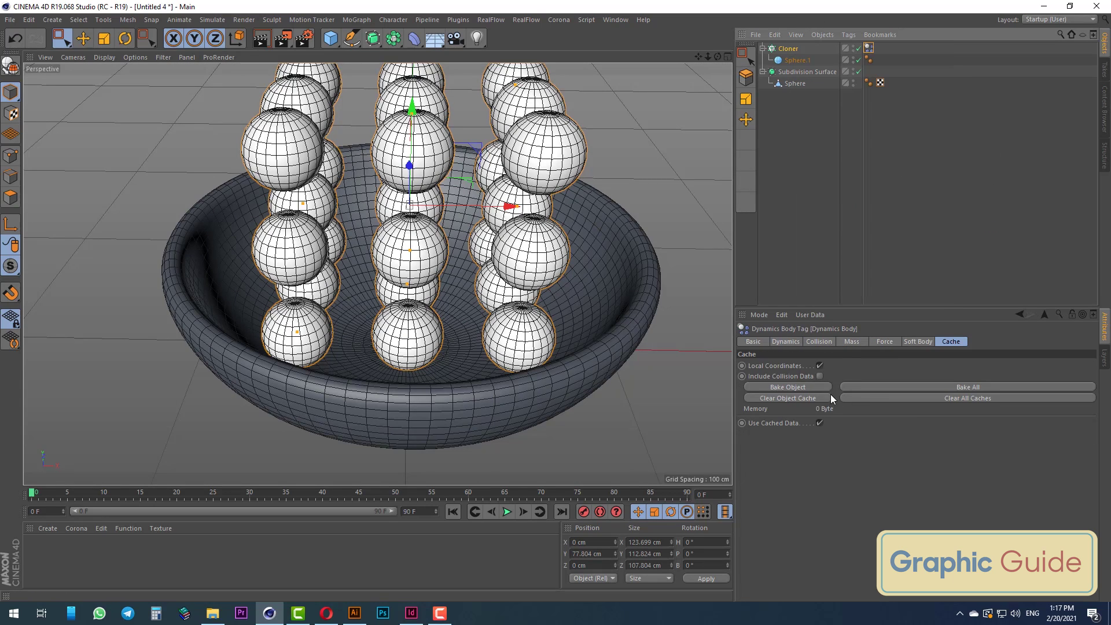
left_click(826, 342)
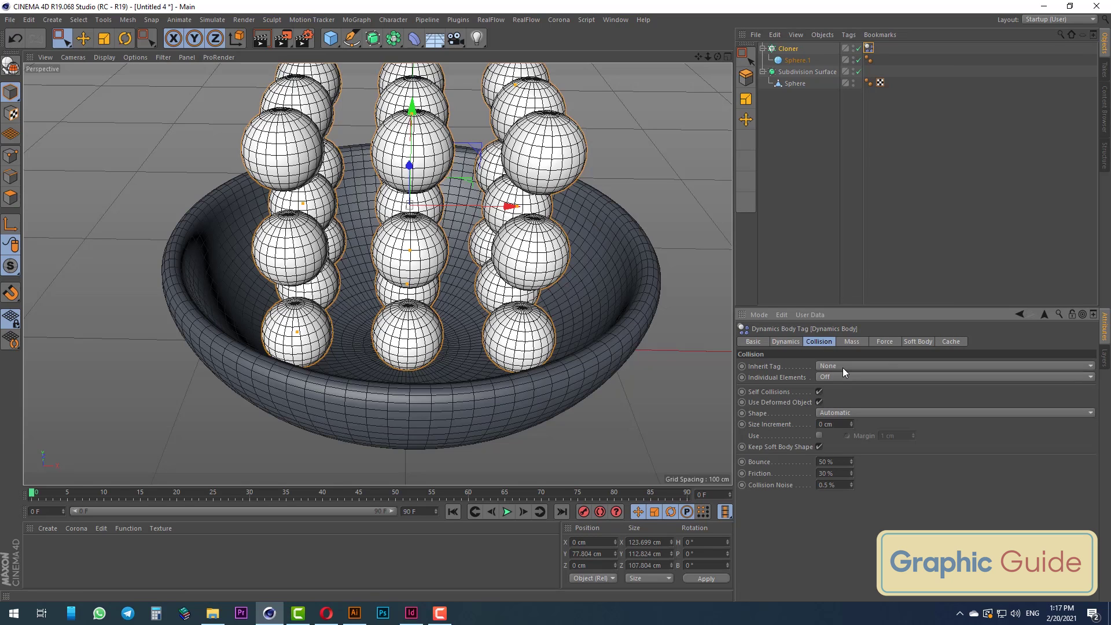
left_click(842, 367)
left_click(835, 377)
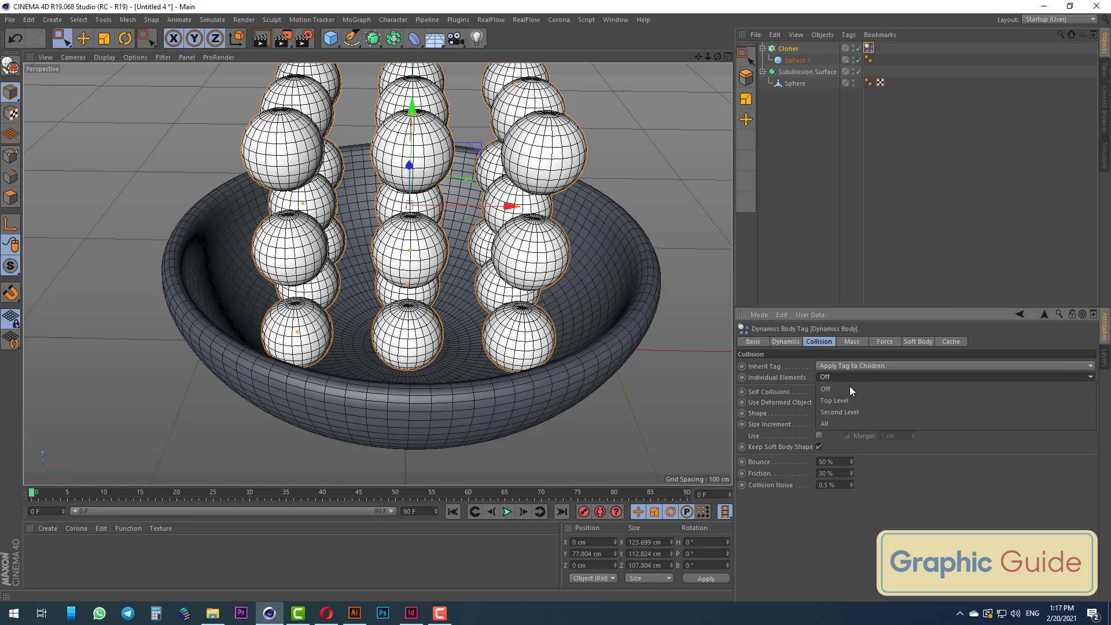
left_click(842, 398)
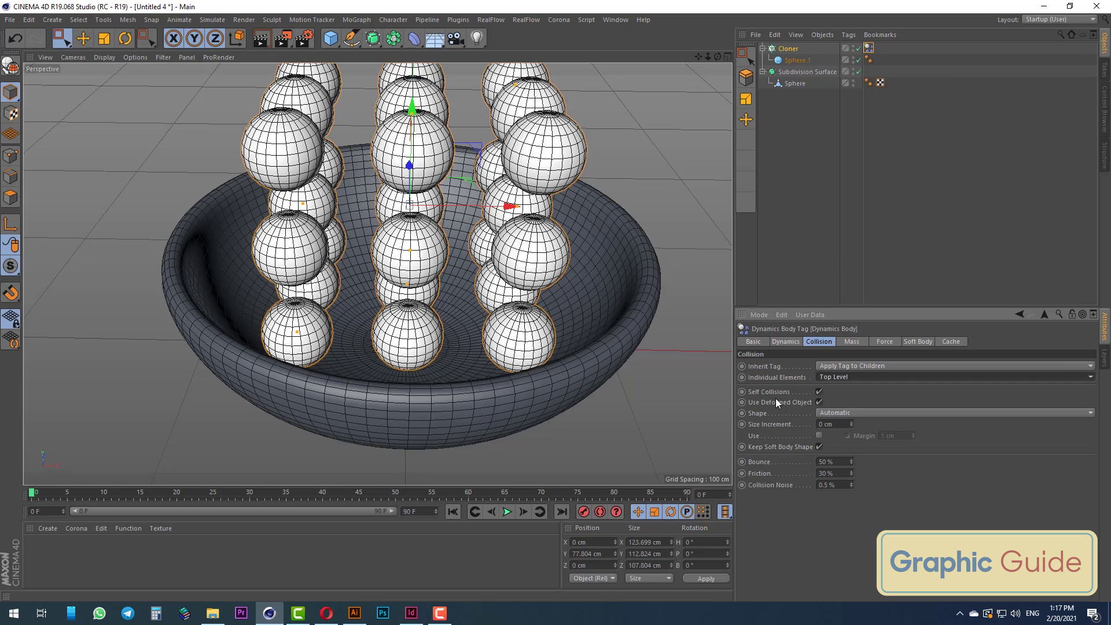
Add a Collider Body tag to the bowl with Shape set to Static Mesh.
right_click(789, 85)
mouse_move(825, 209)
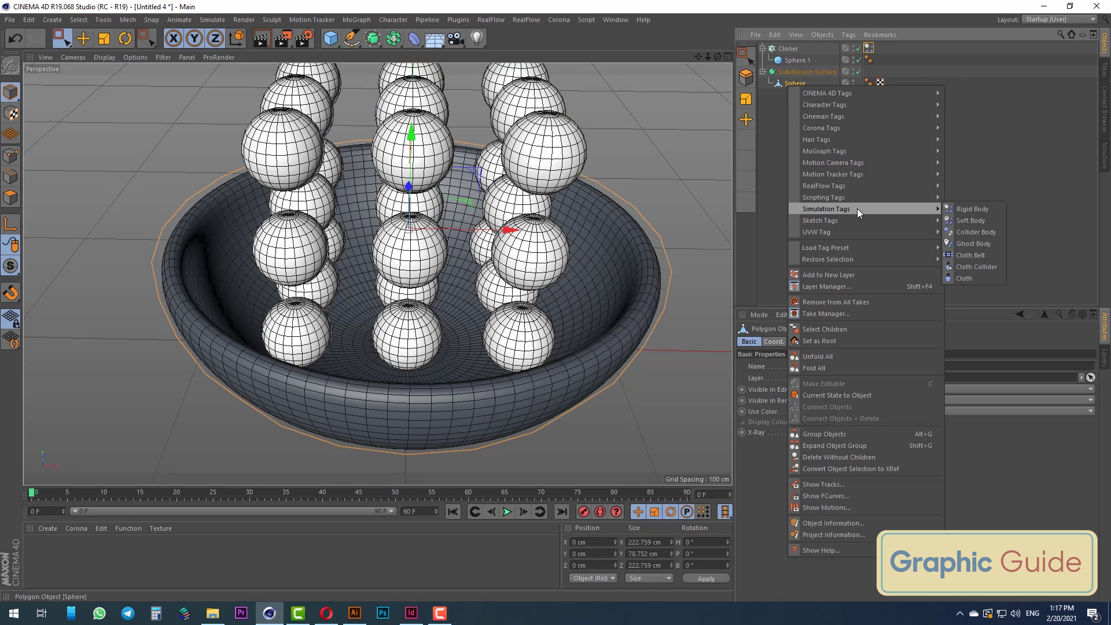
left_click(987, 236)
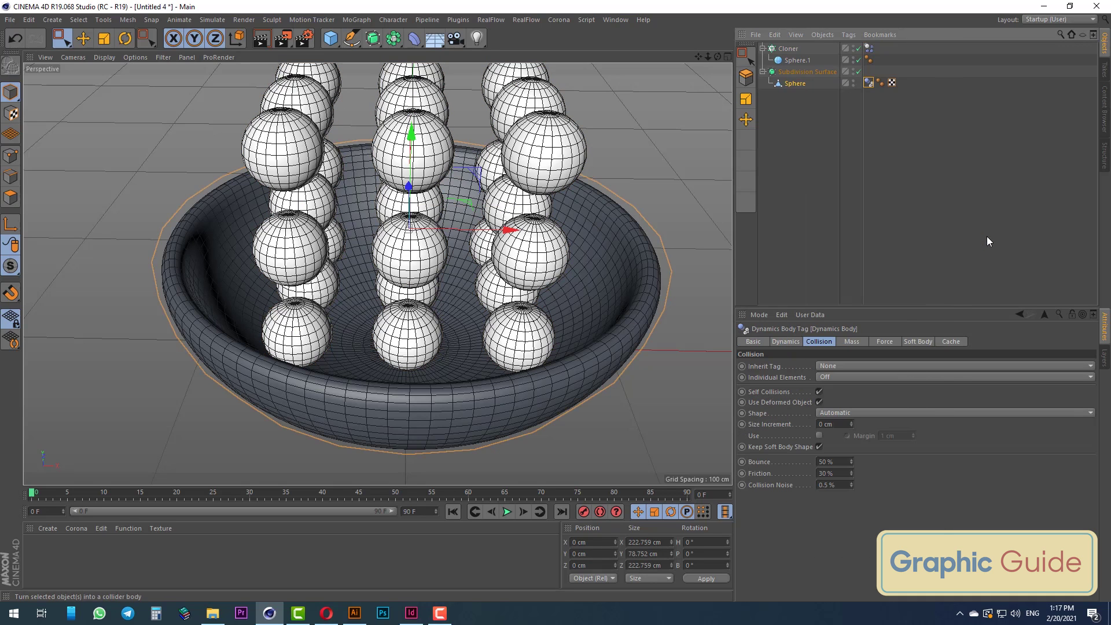
left_click(835, 412)
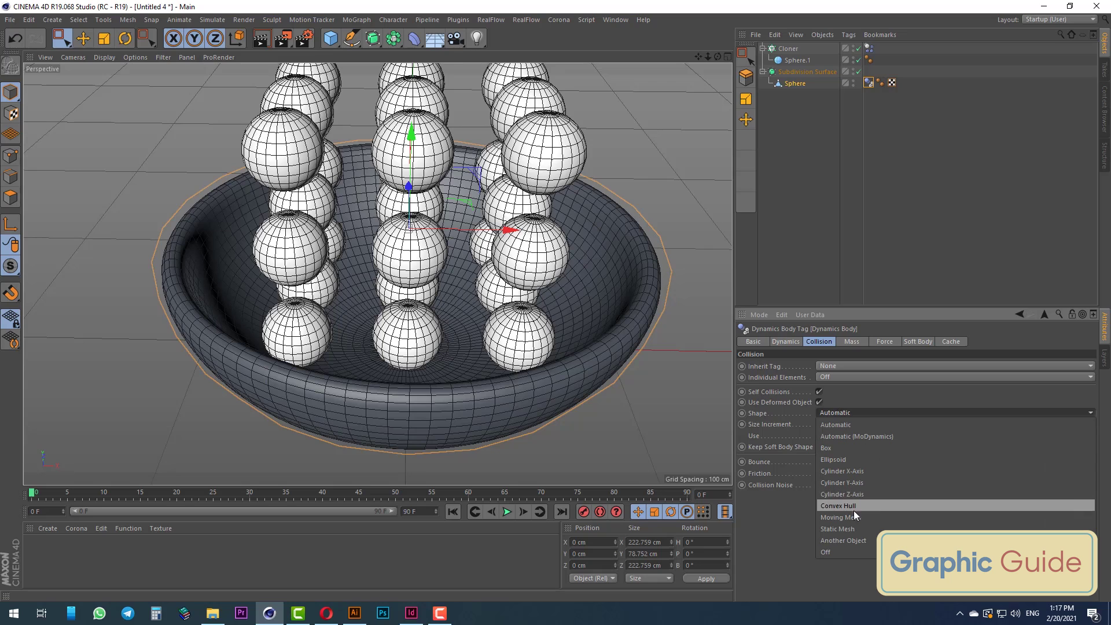
left_click(838, 529)
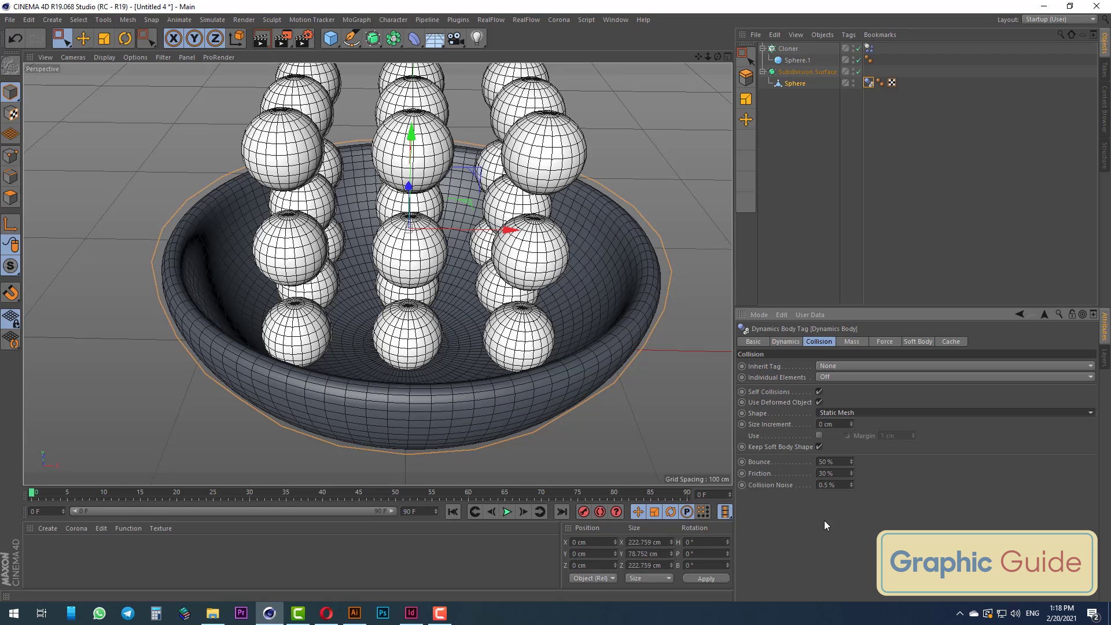
scroll(666, 440, "down", 3)
Run the simulation to frame 48 so the spheres settle in the bowl.
left_click(508, 512)
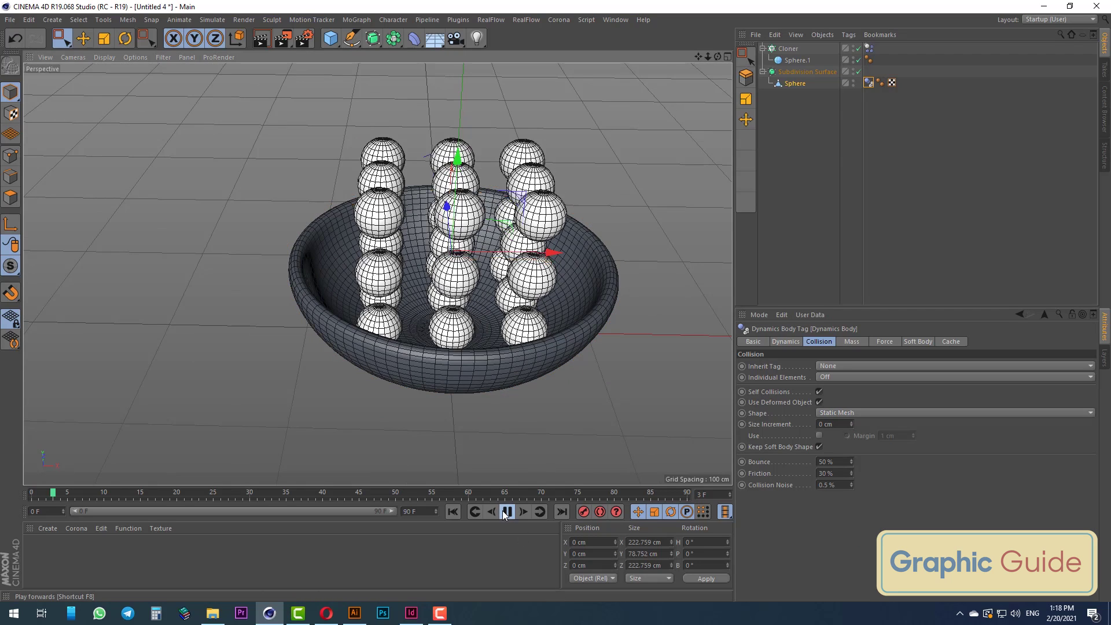
left_click(505, 513)
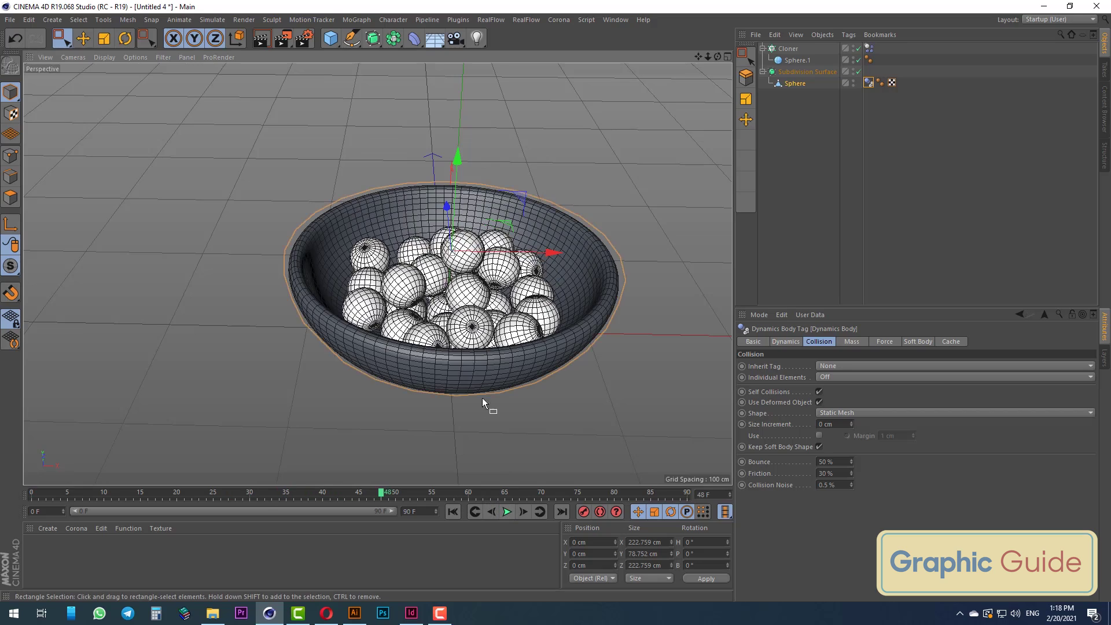
scroll(482, 397, "up", 2)
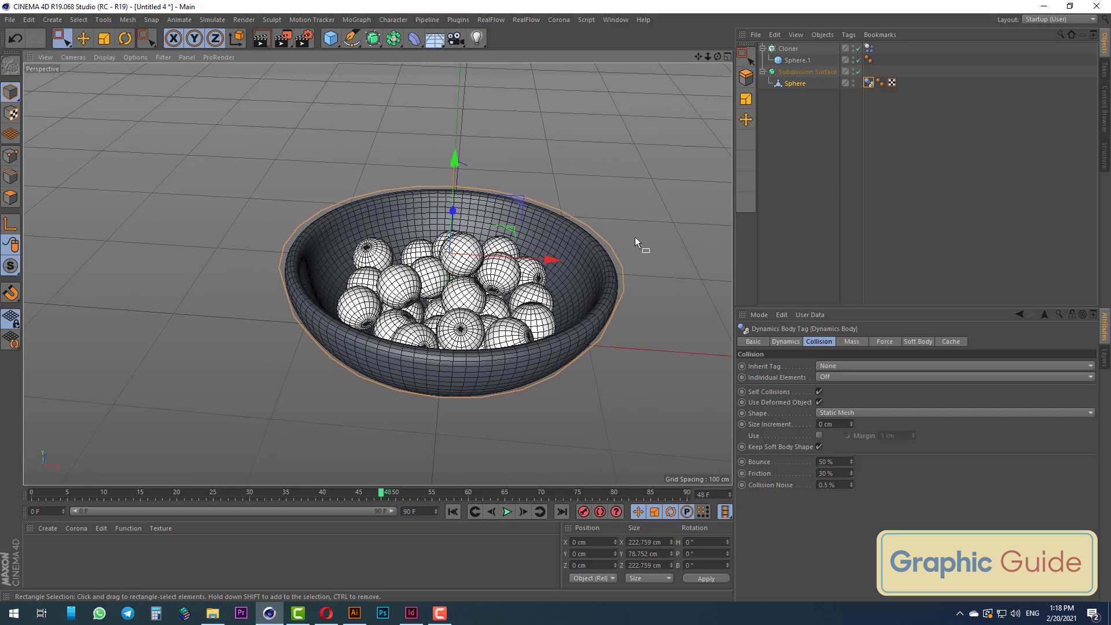
left_click(789, 49)
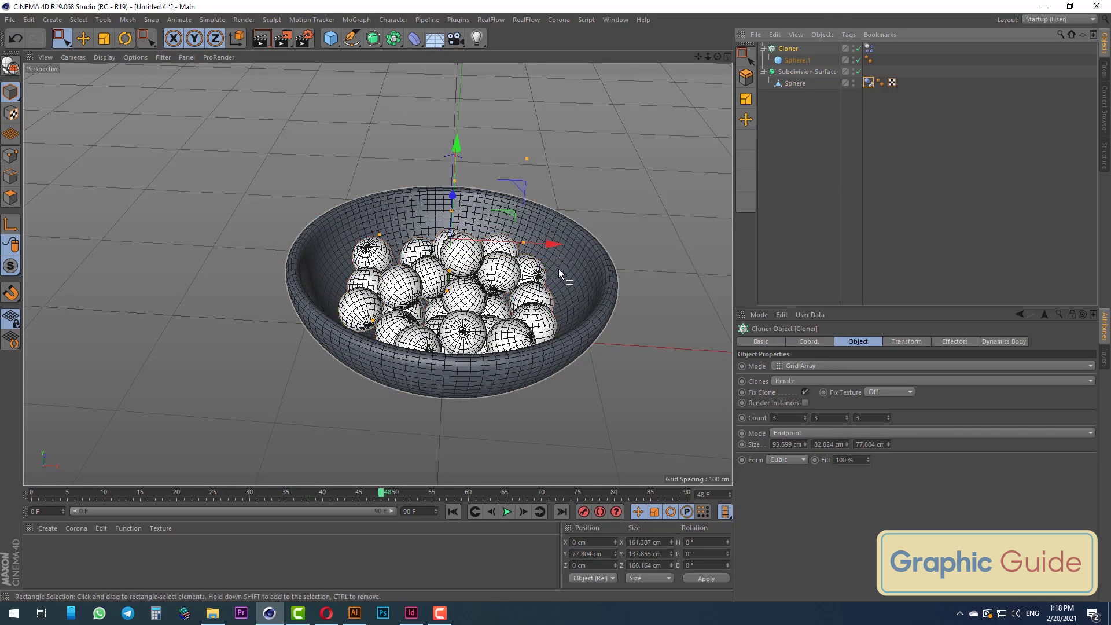
mouse_move(552, 244)
left_mouse_down()
mouse_move(399, 253)
mouse_move(532, 224)
left_mouse_up()
key("ctrl+z")
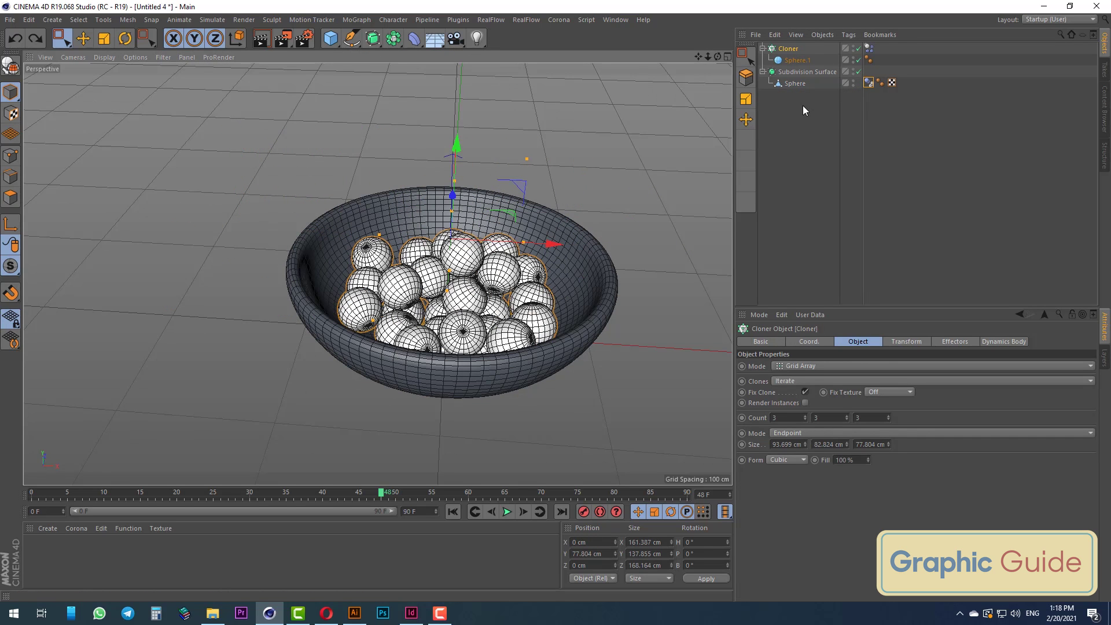
Copy the Cloner and Subdivision Surface bowl into a new document, Untitled 5.
left_click(794, 72, "ctrl")
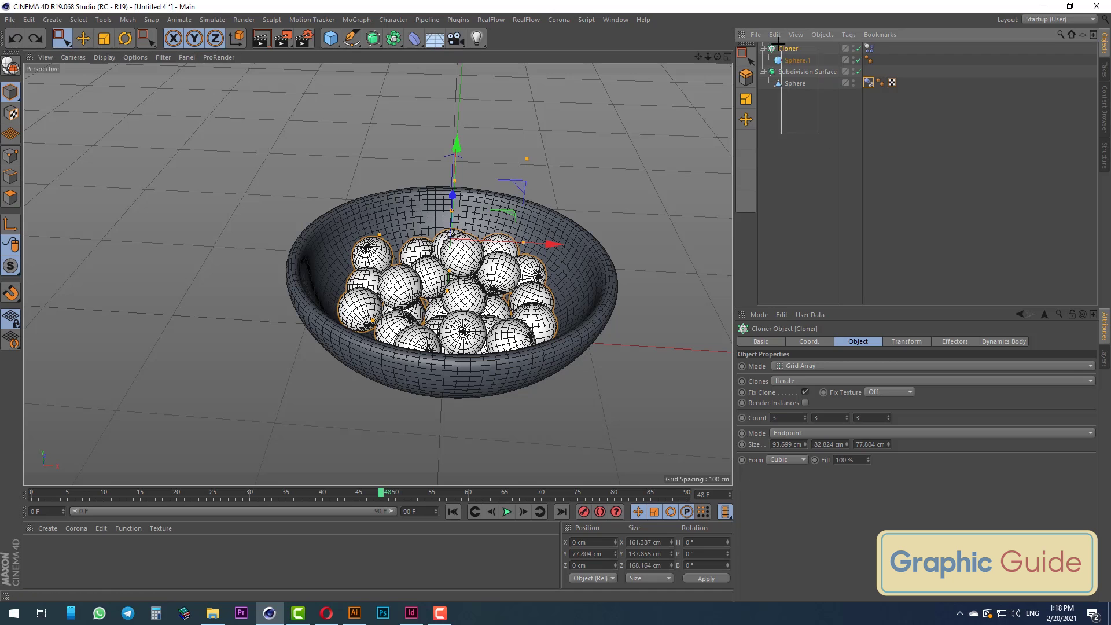
left_click_drag(550, 241, 506, 173)
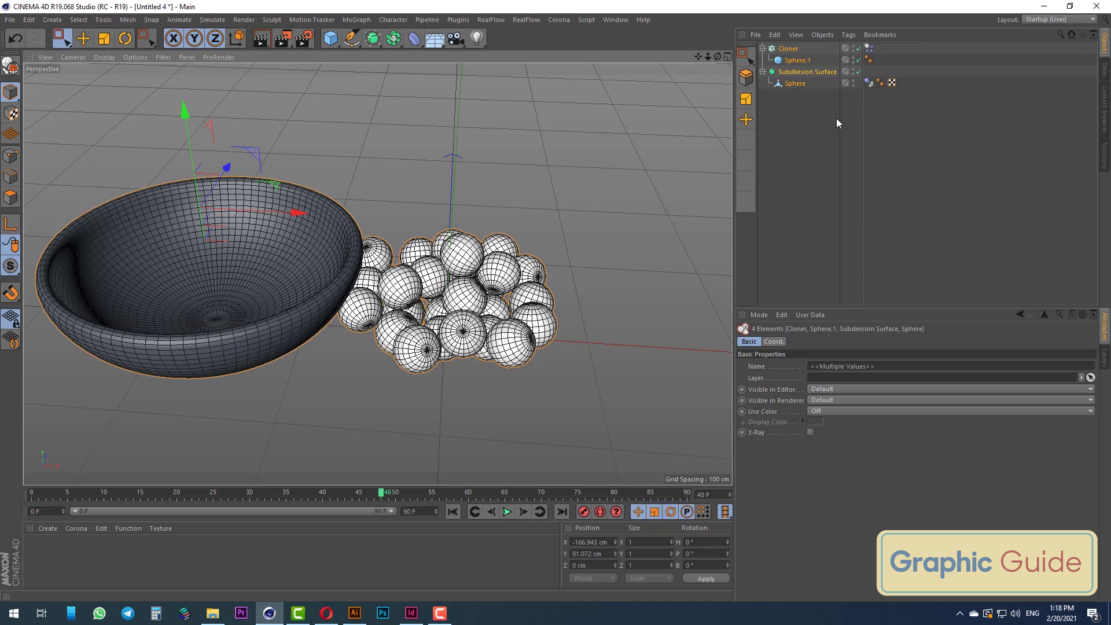
key("ctrl+z")
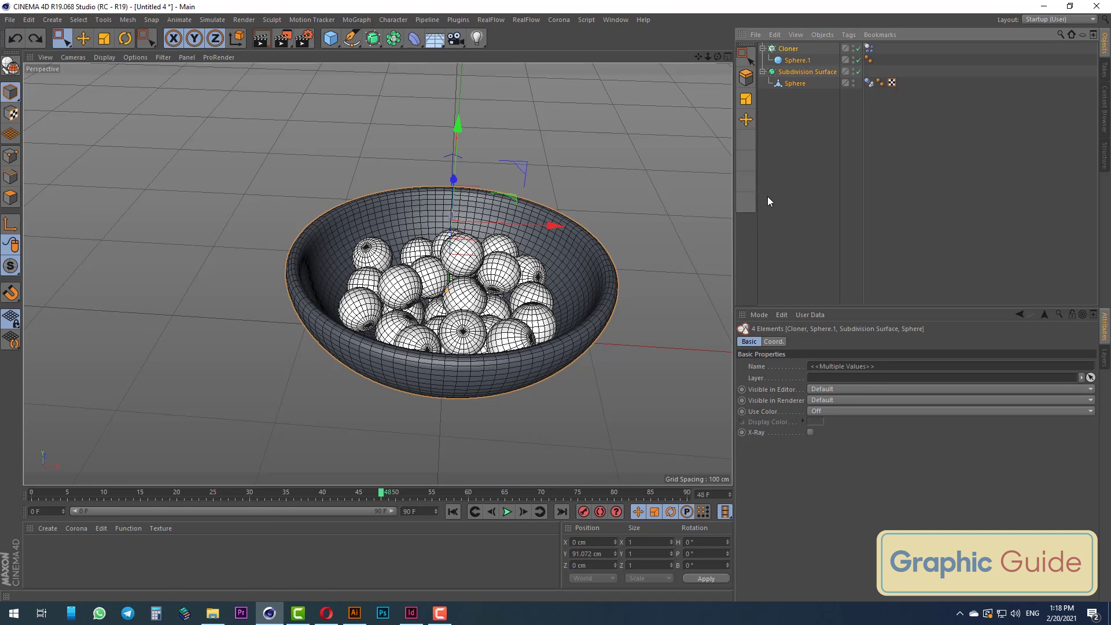
key("ctrl+n")
key("ctrl+v")
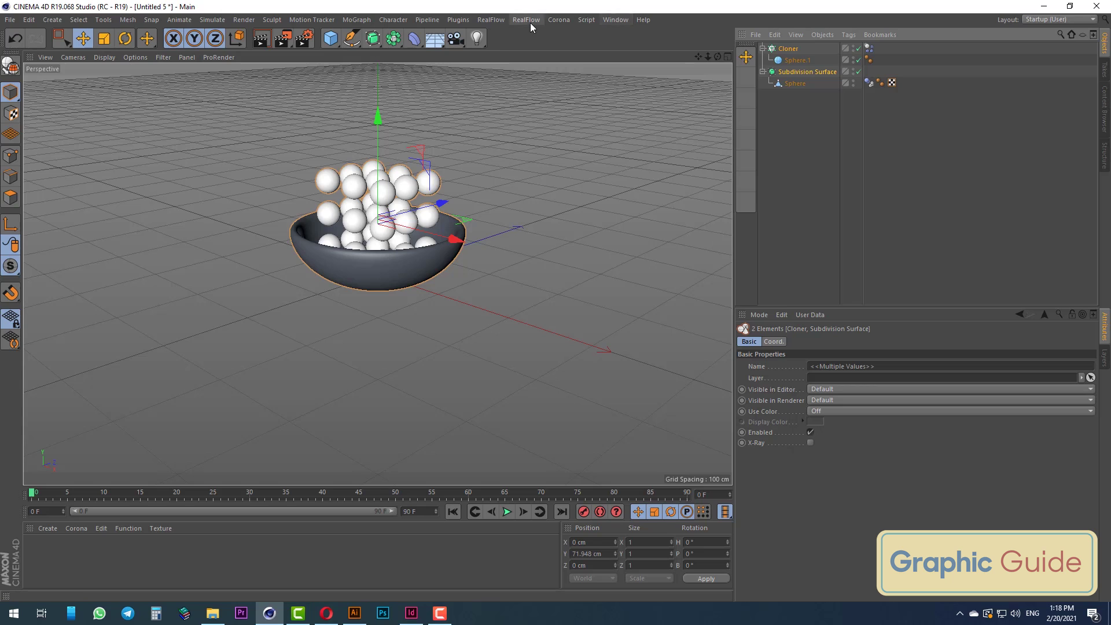
Switch back to Untitled 4 and replay the simulation from the start, stopping at frame 51.
left_click(615, 20)
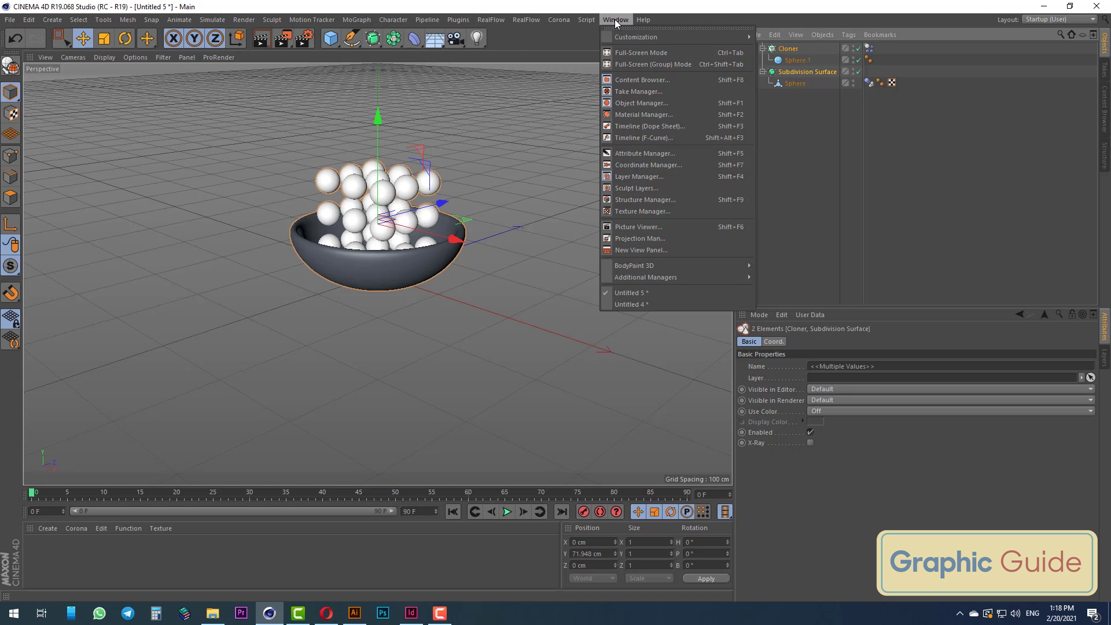
left_click(625, 305)
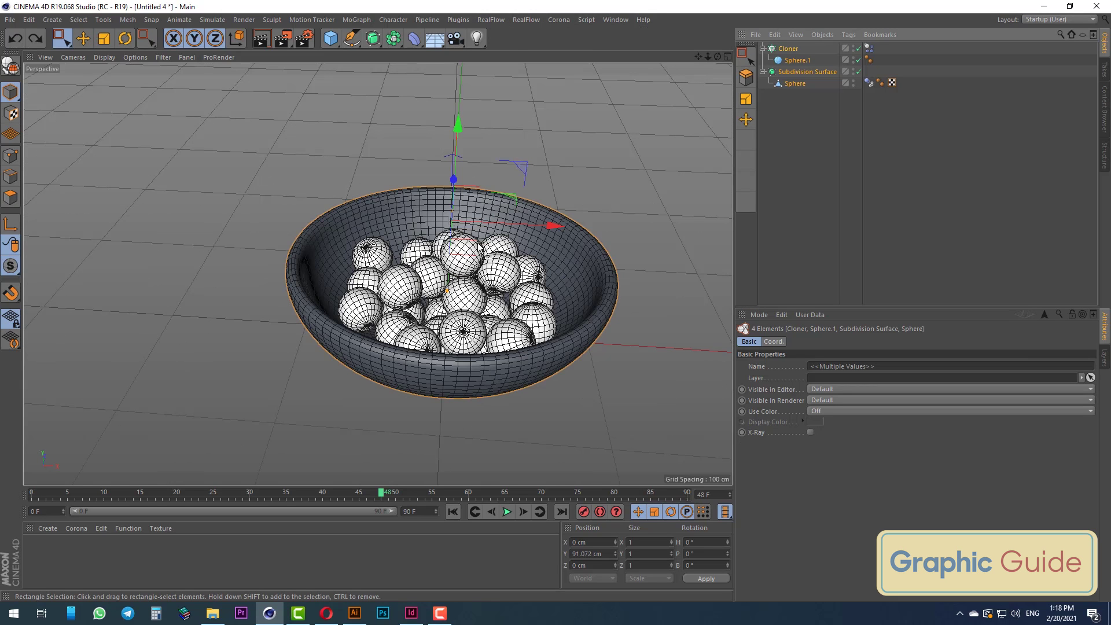
left_click(453, 512)
left_click(505, 512)
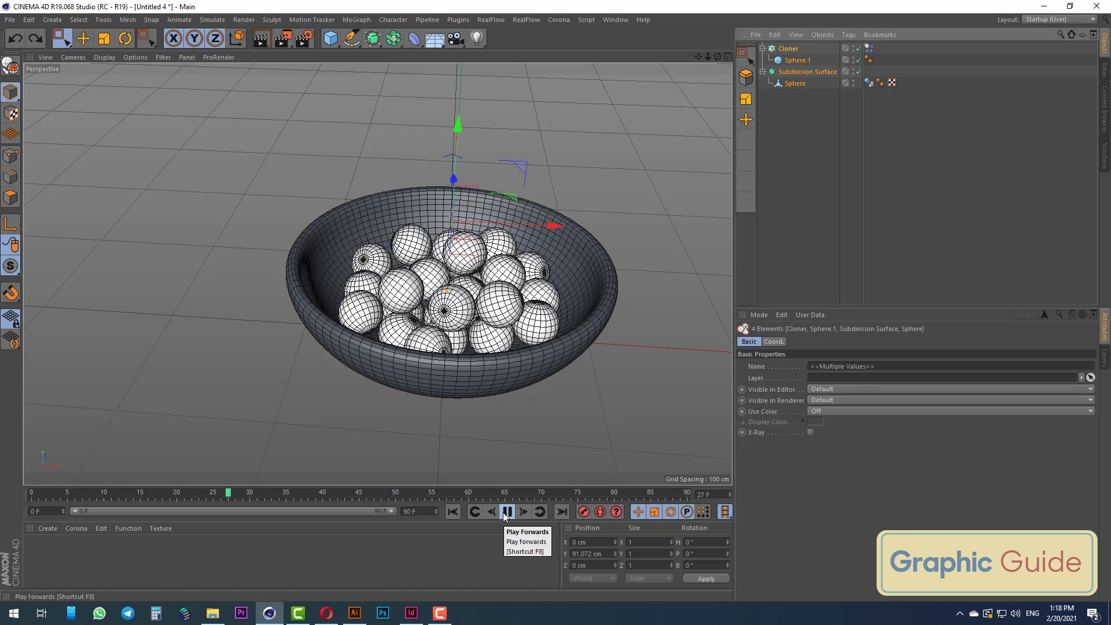
left_click(505, 513)
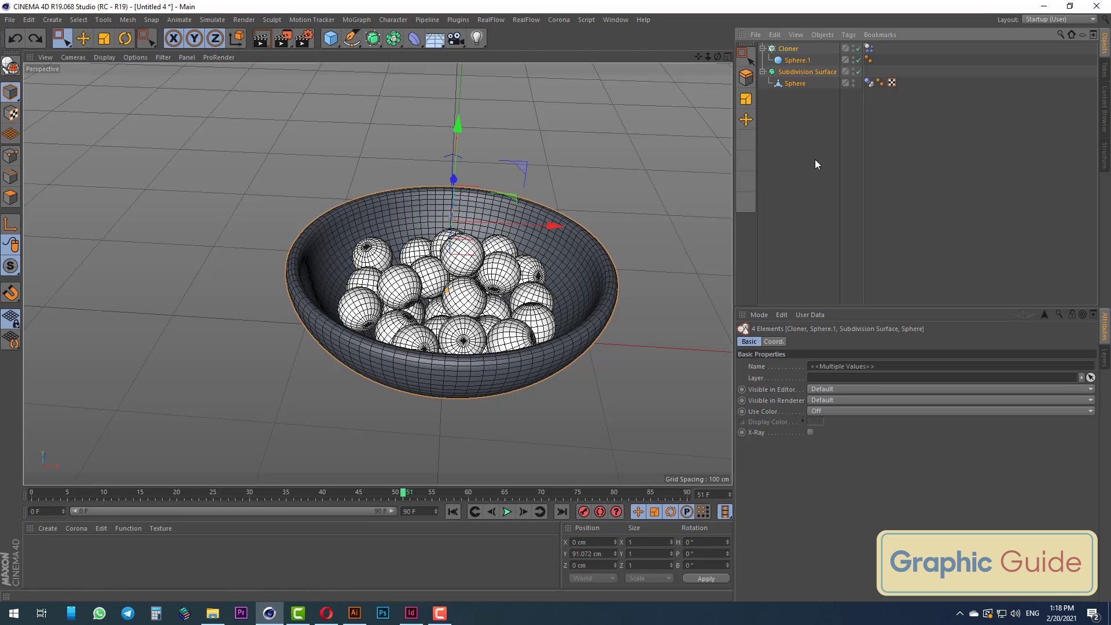
Disable Keep Soft Body Shape on the spheres' Dynamics Body, bake the cache, and replay to frame 45.
left_click(786, 116)
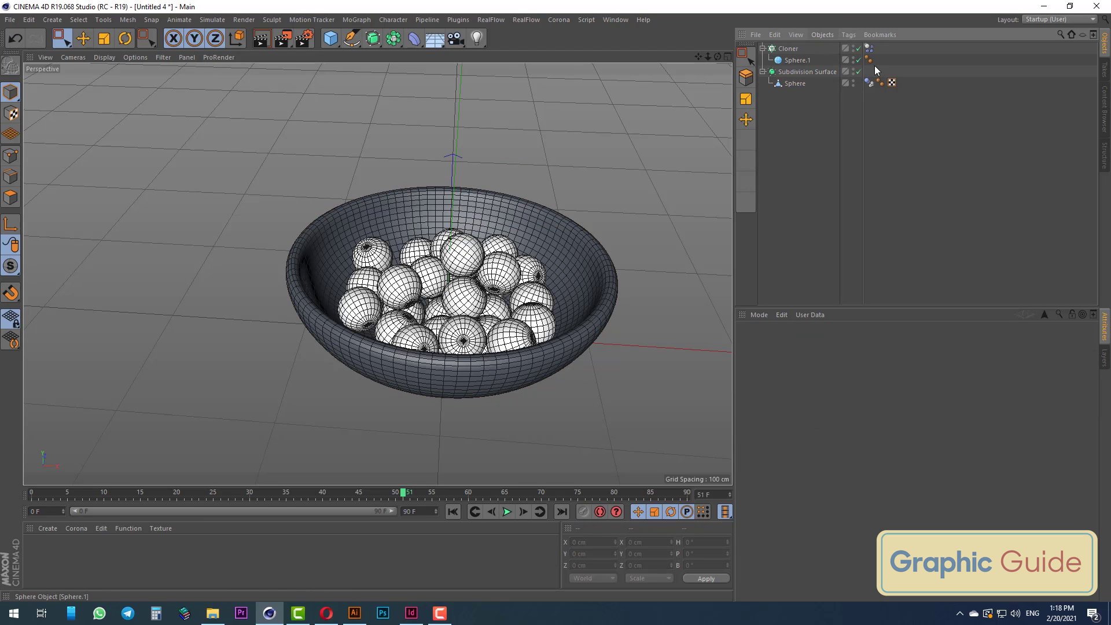
left_click(868, 49)
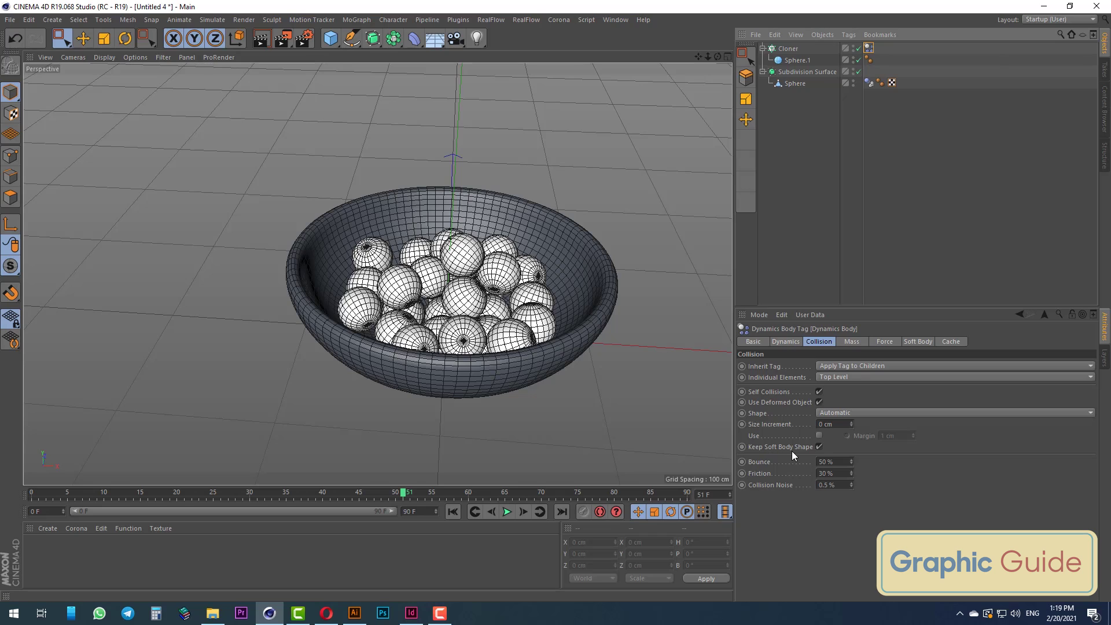
left_click(820, 447)
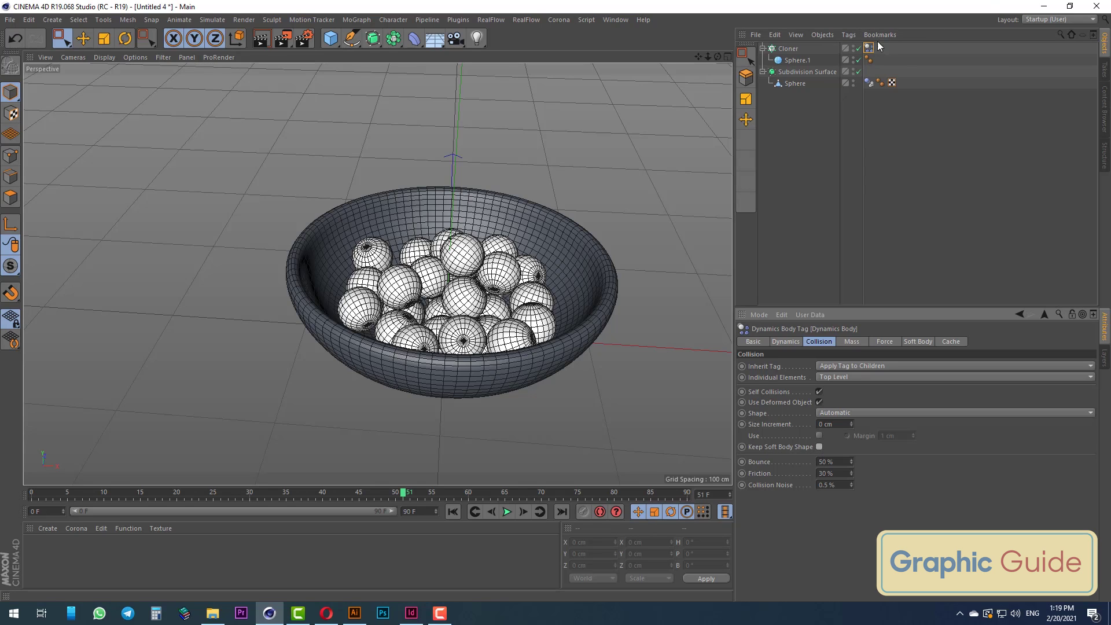
left_click(951, 342)
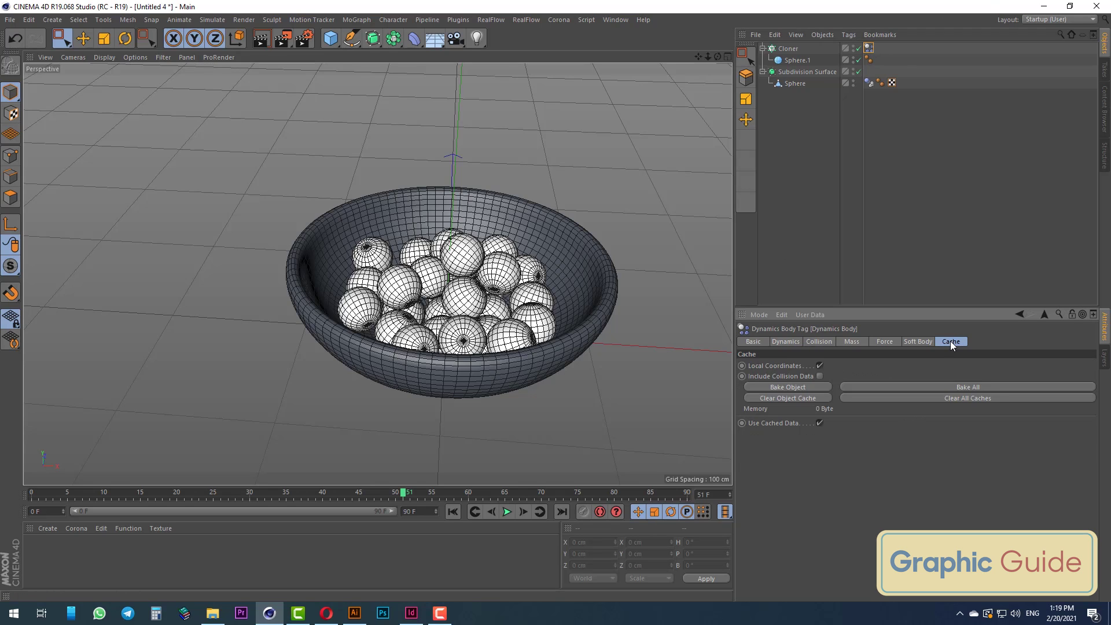
left_click(790, 388)
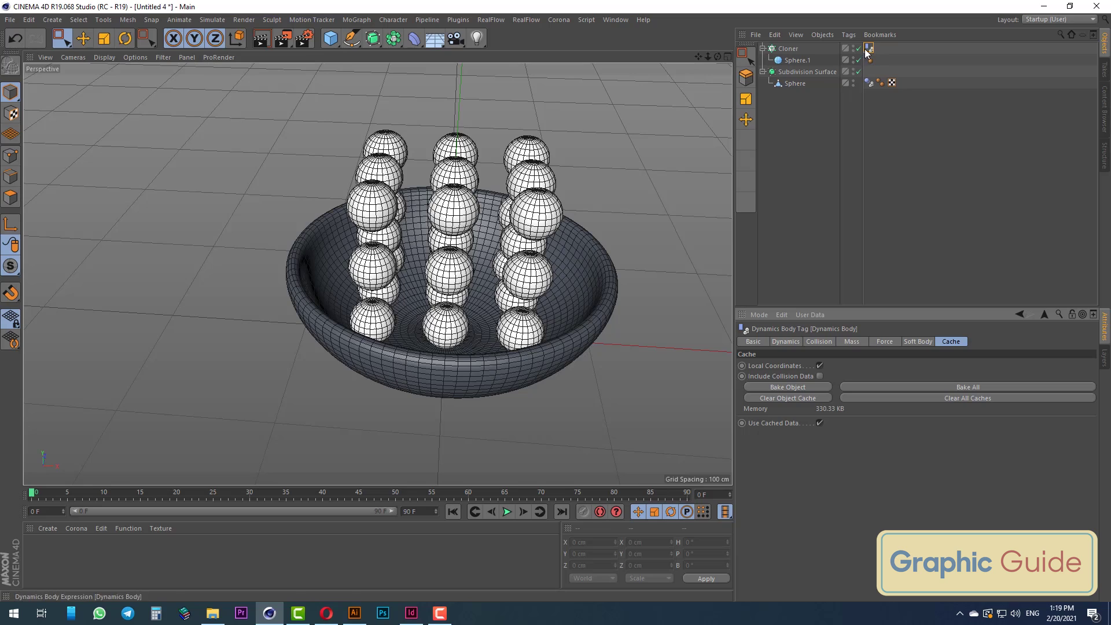
left_click(508, 512)
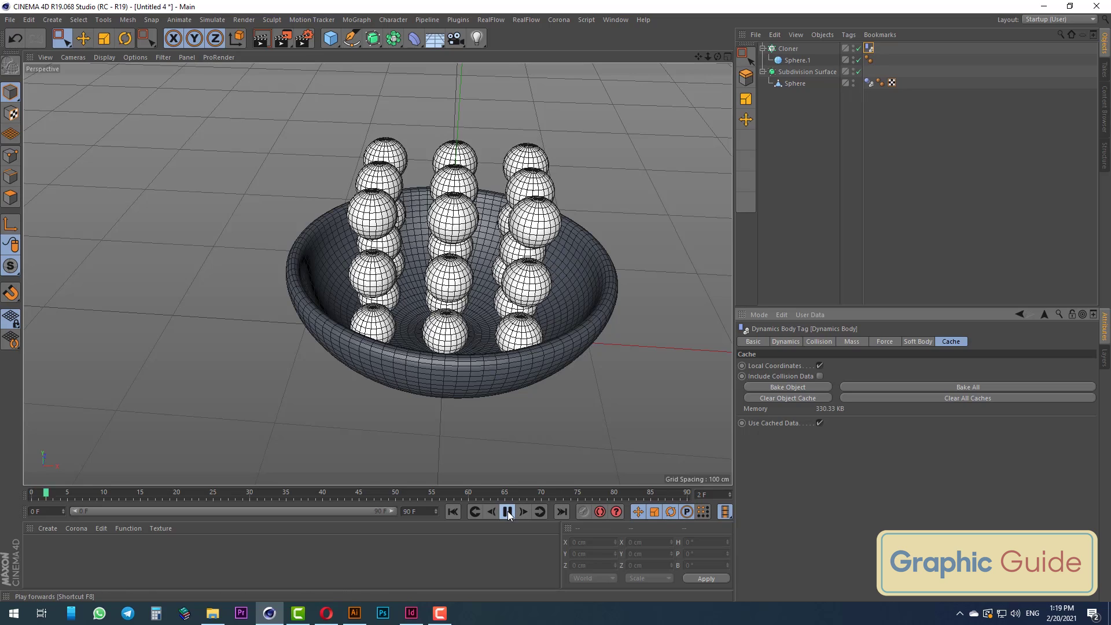
left_click(507, 513)
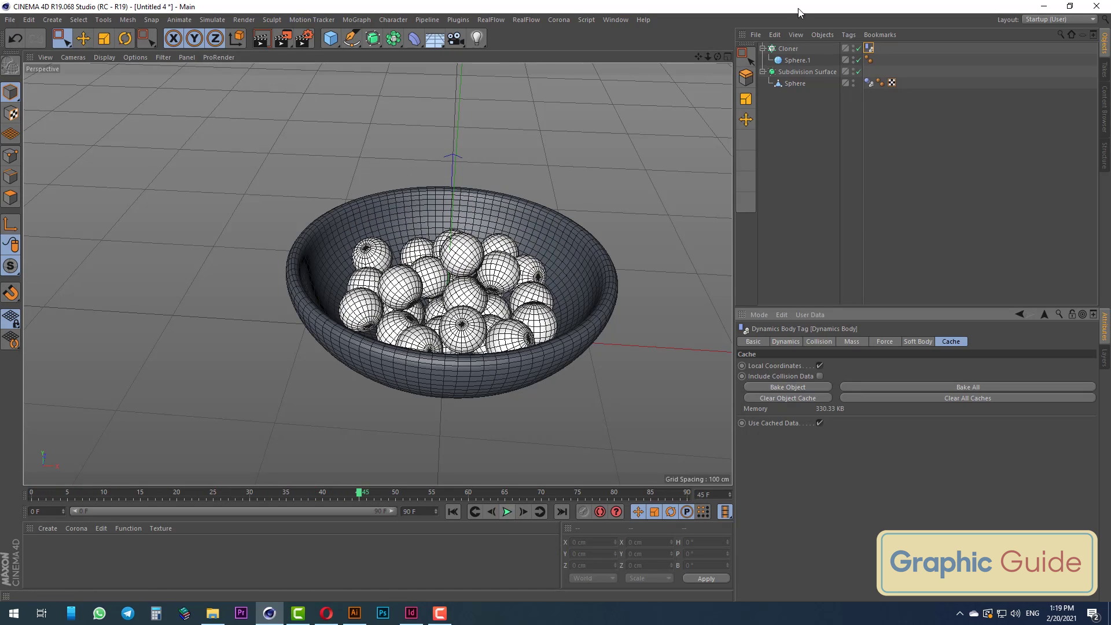
Run Current State to Object on the Cloner to create a static copy of the settled spheres.
left_click(782, 49)
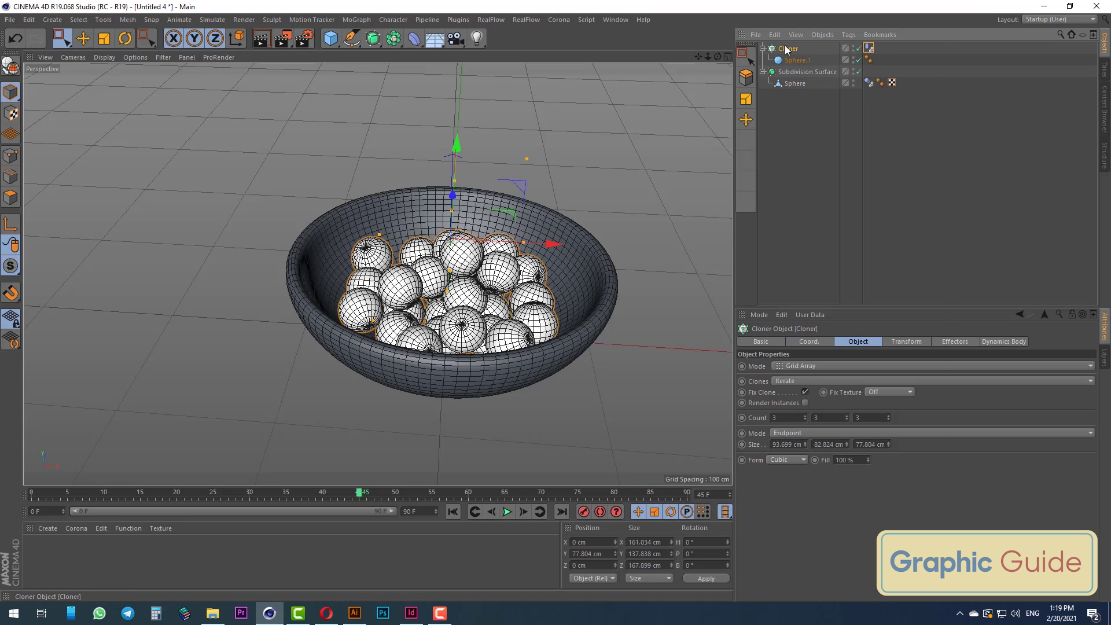
right_click(786, 50)
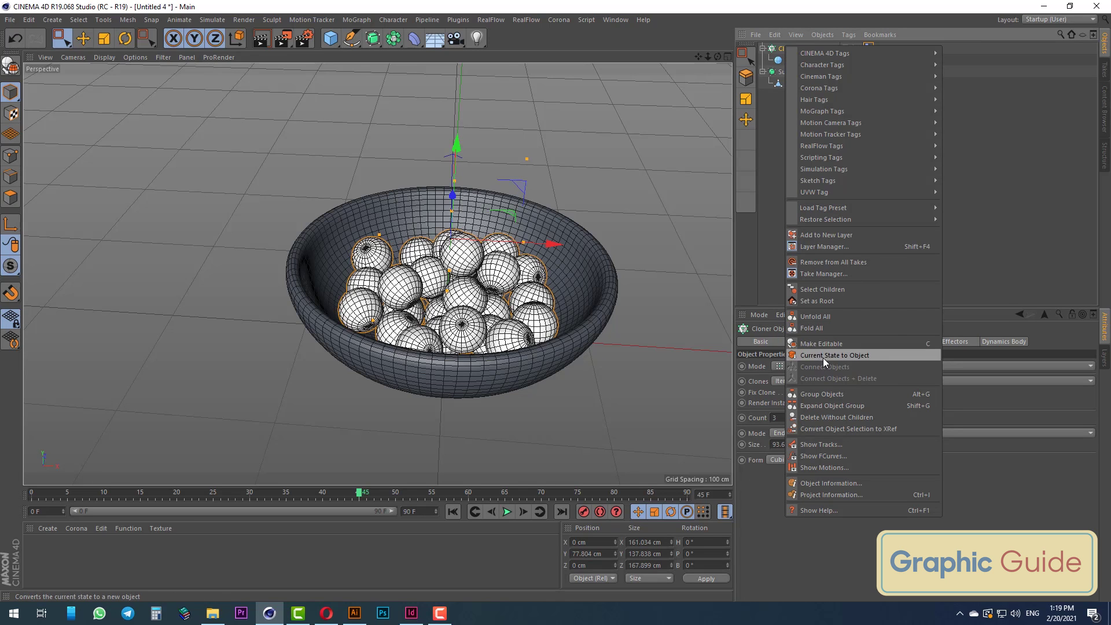
left_click(855, 357)
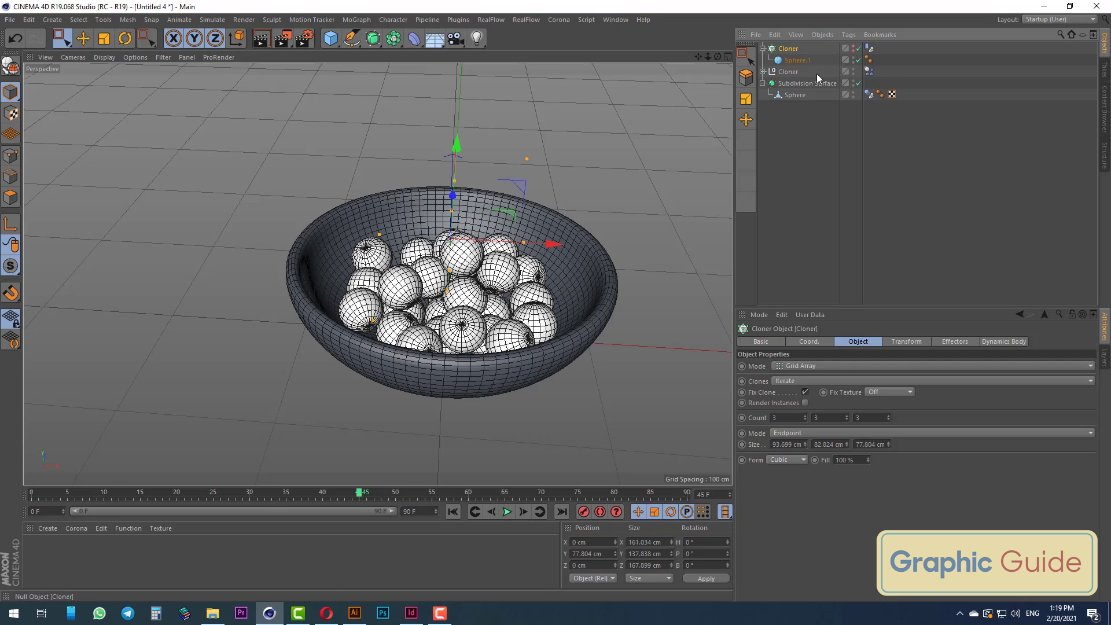
Delete the Dynamics Body tag from the baked Cloner copy.
left_click(870, 71)
key("Delete")
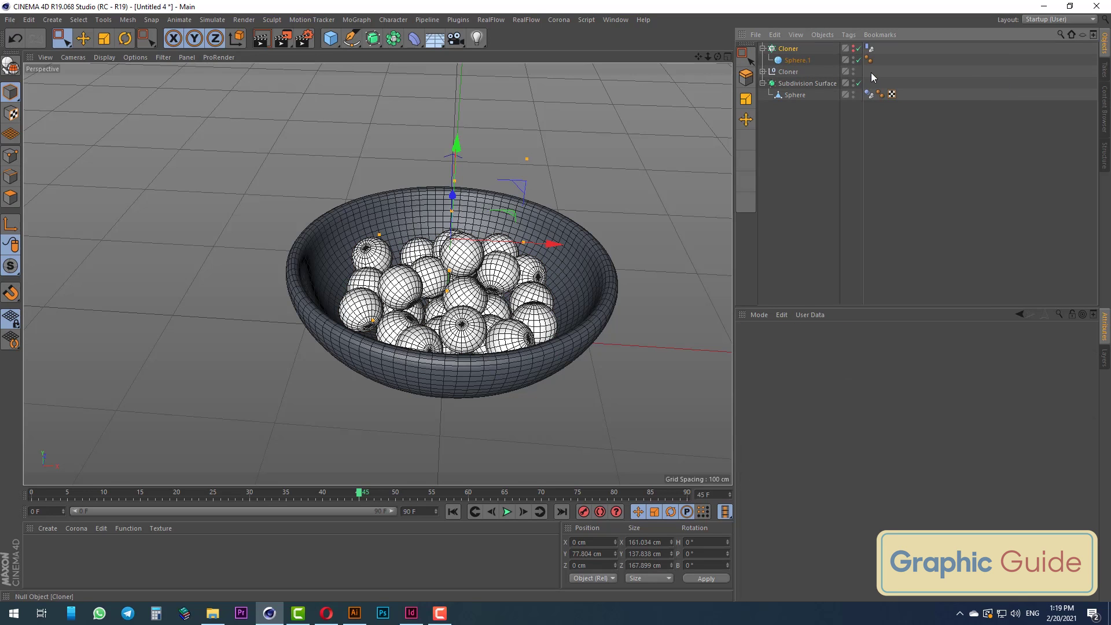
left_click(788, 71)
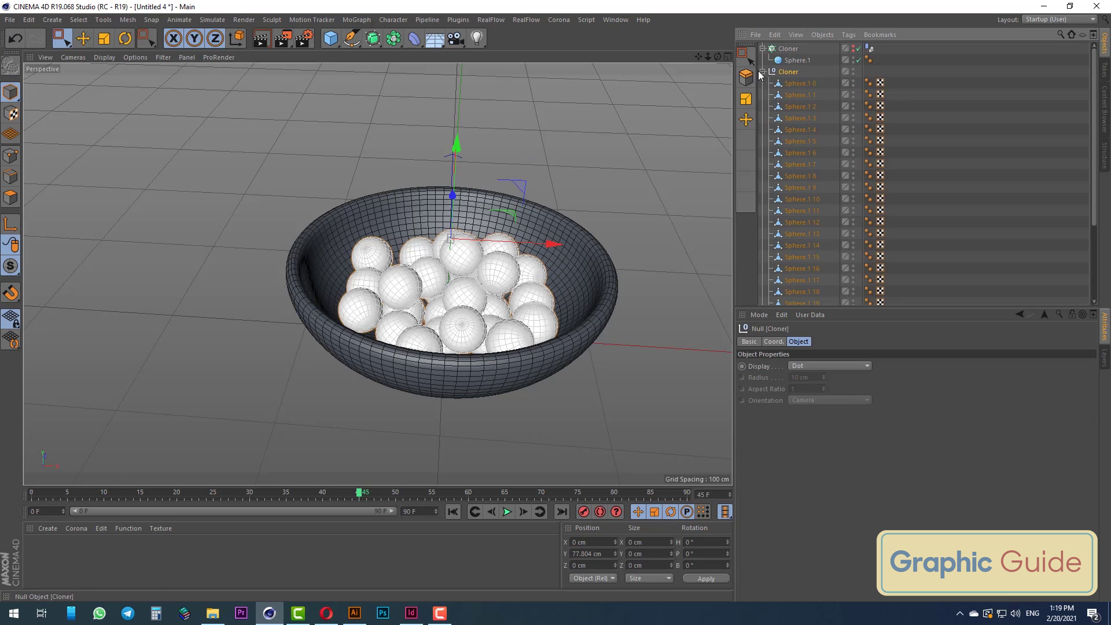
left_click_drag(463, 181, 456, 87, "alt")
key("ctrl+z")
Replay the timeline from frame 0 to check the baked spheres stay in the bowl.
left_click_drag(475, 199, 470, 273, "alt")
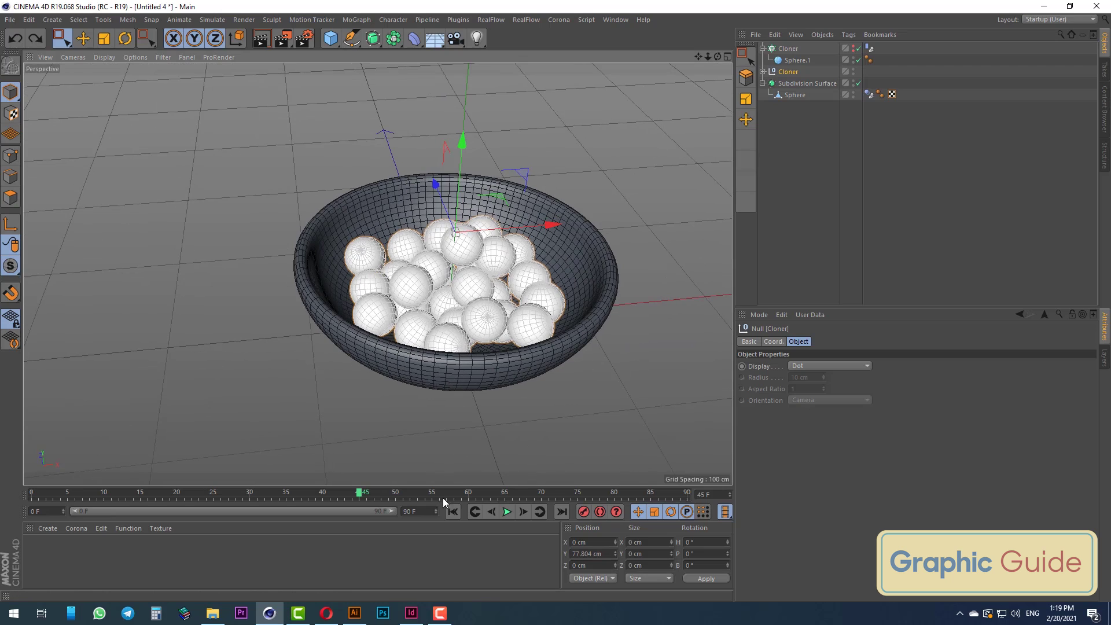
left_click(453, 512)
left_click(507, 511)
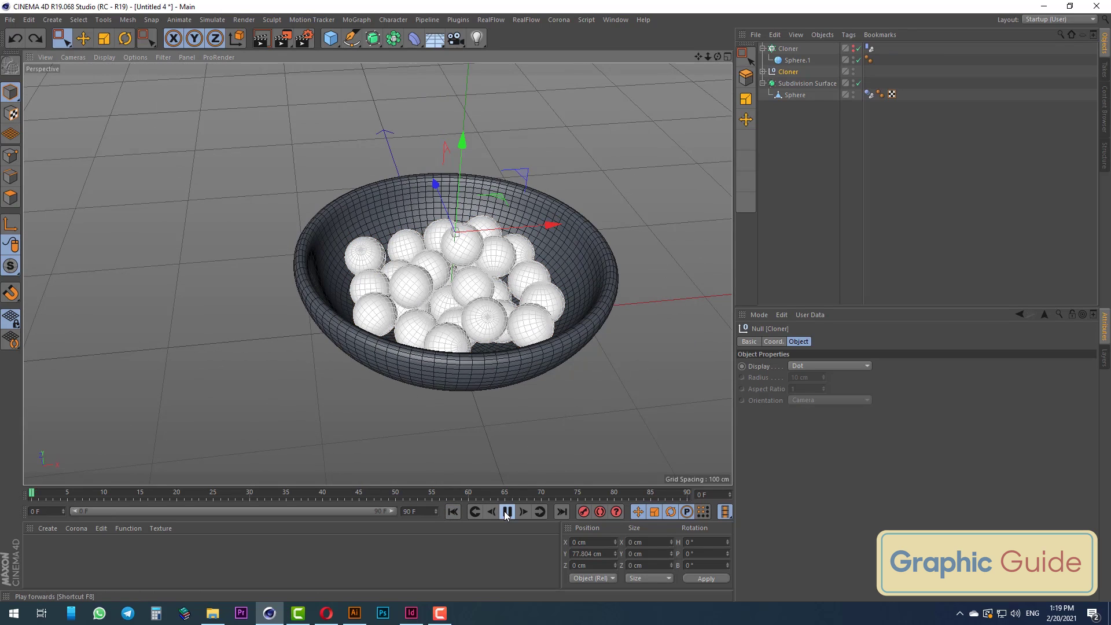
left_click(454, 511)
left_click(507, 512)
left_click(446, 515)
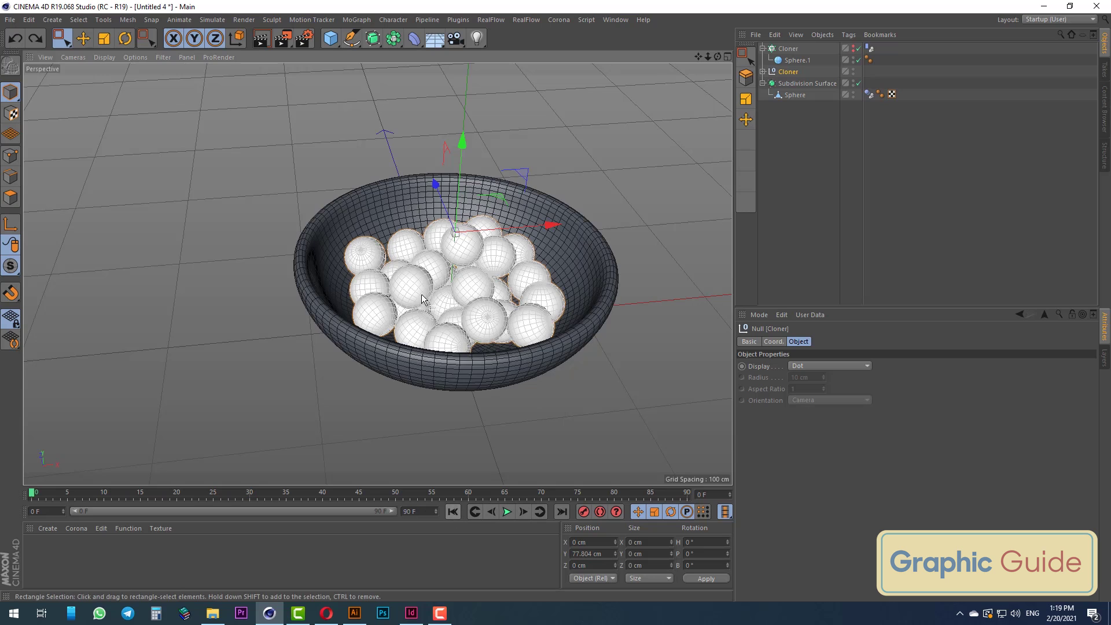
Inspect the baked Cloner's clones and play the simulation again, rewinding to frame 0.
left_click(763, 72)
left_click(763, 72)
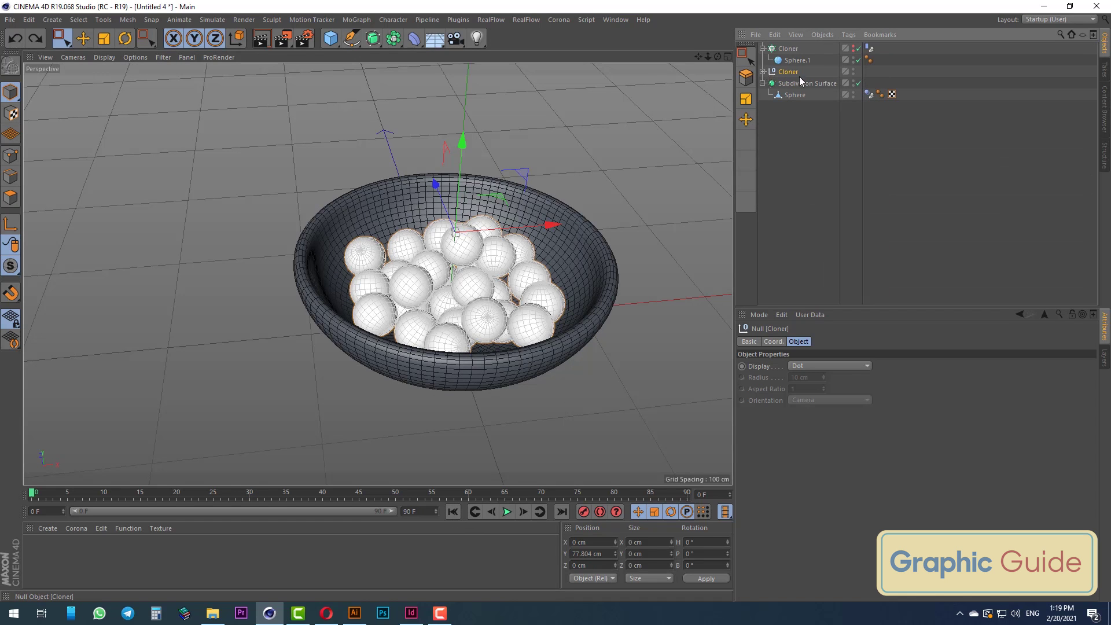
left_click_drag(546, 228, 620, 170, "alt")
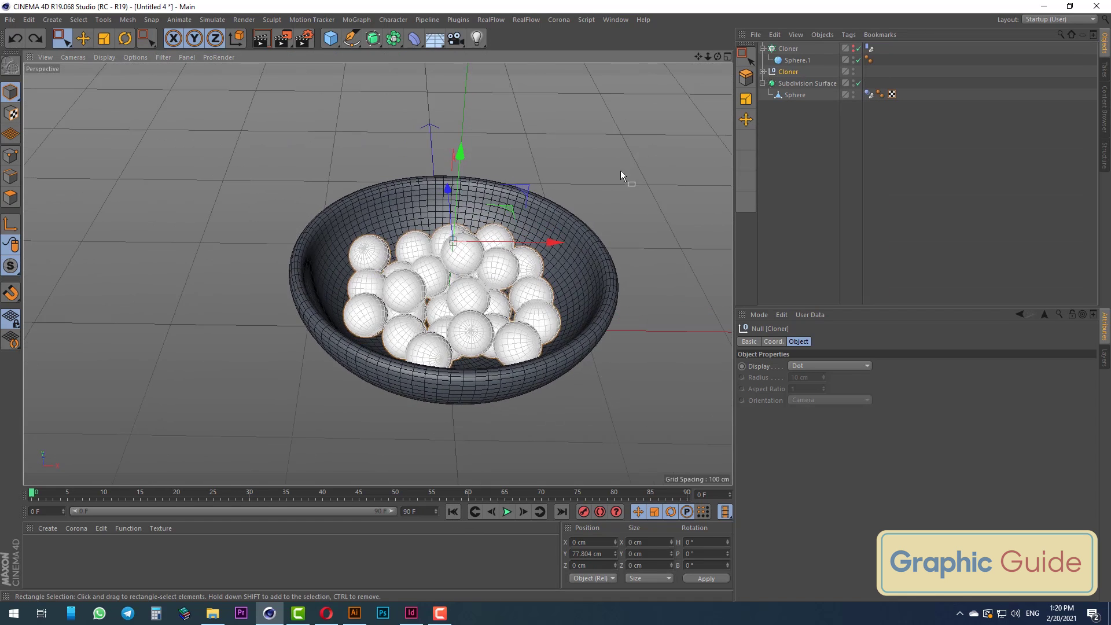
key("ctrl+z")
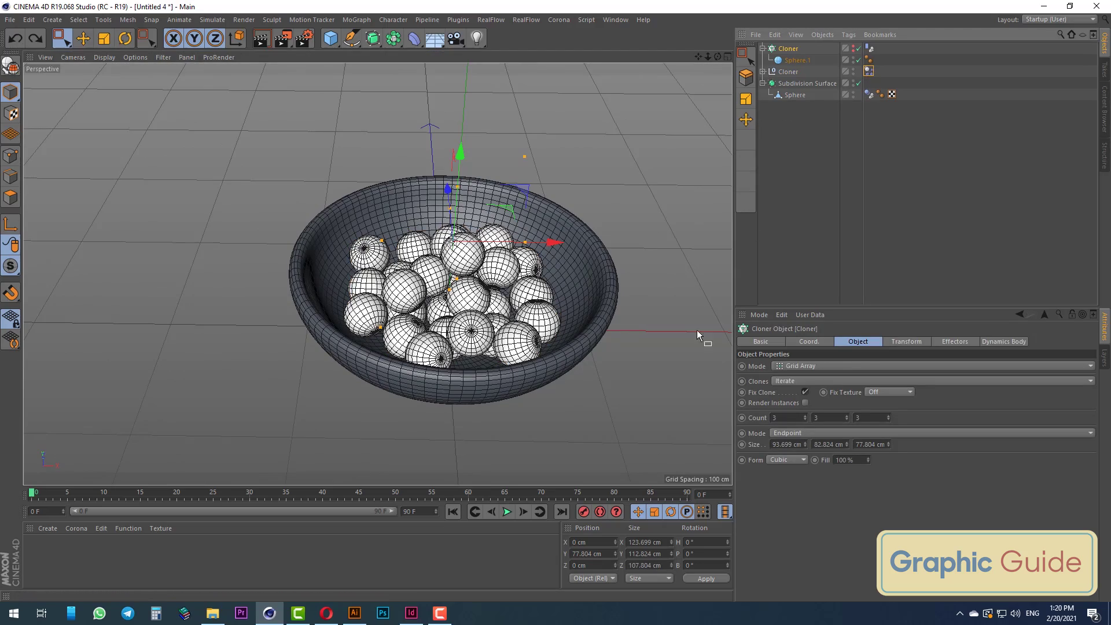
left_click(503, 513)
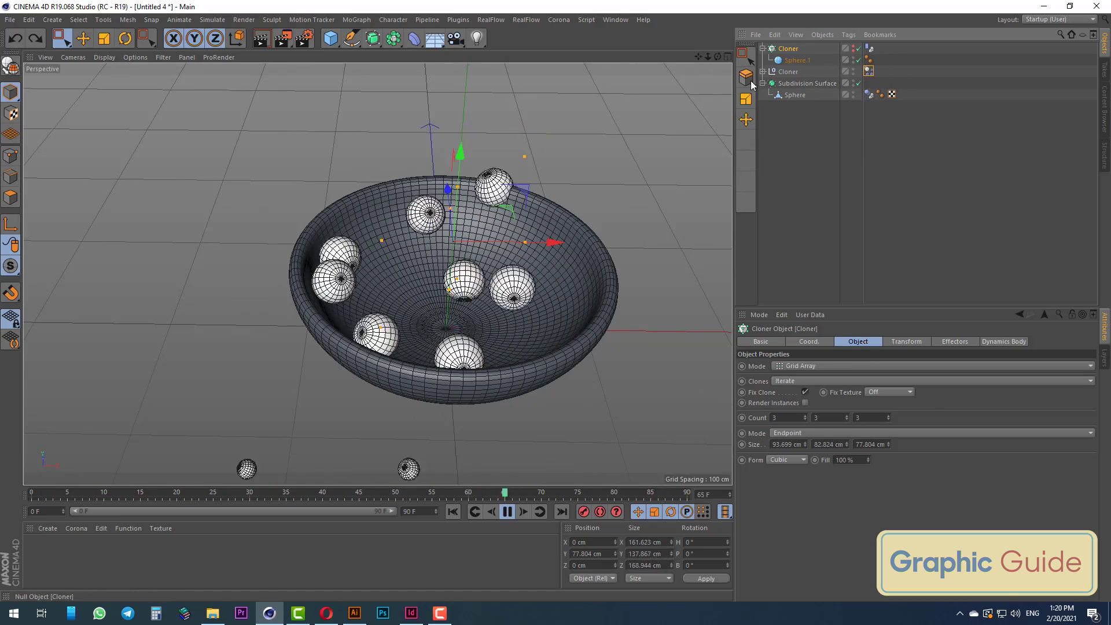
left_click(506, 512)
left_click(453, 512)
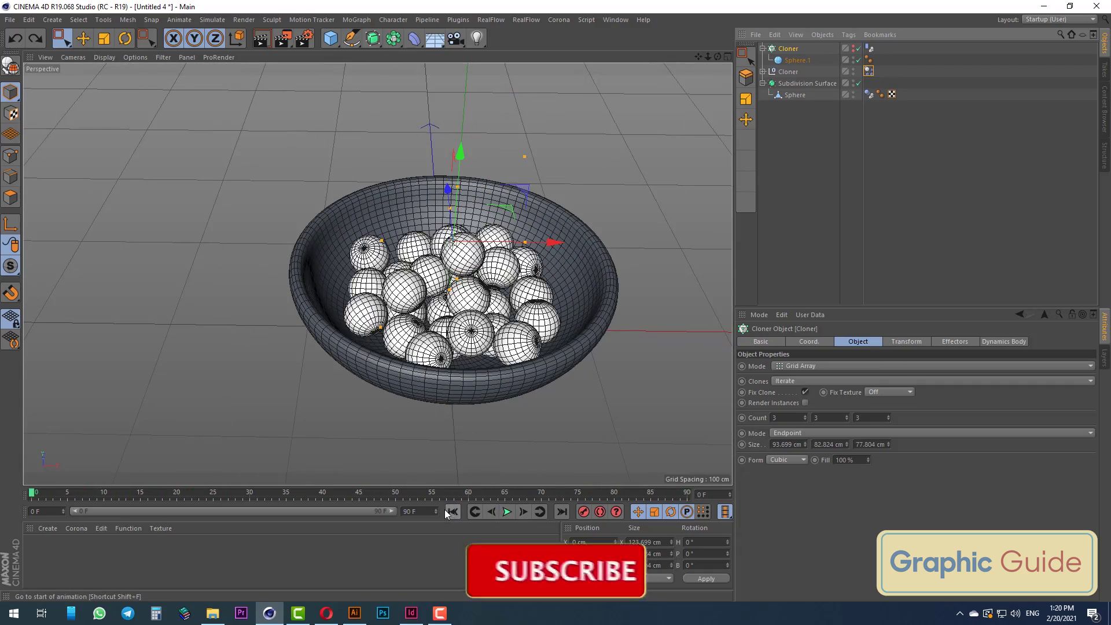
Delete the remaining Dynamics Body tag from the baked Cloner and select it.
left_click(869, 71)
key("Delete")
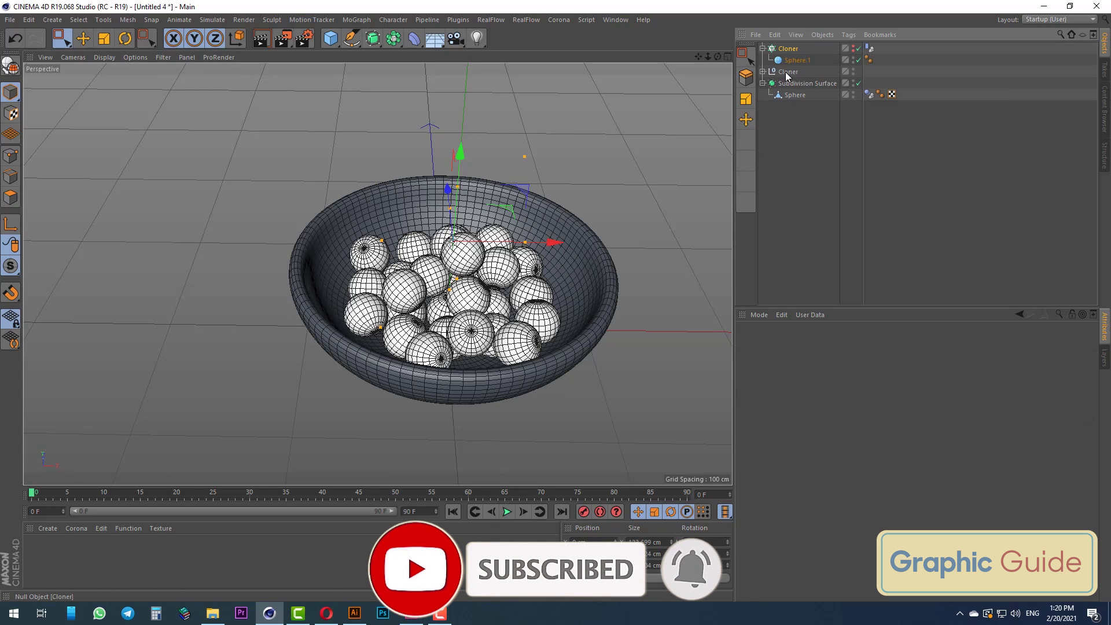
left_click(786, 72)
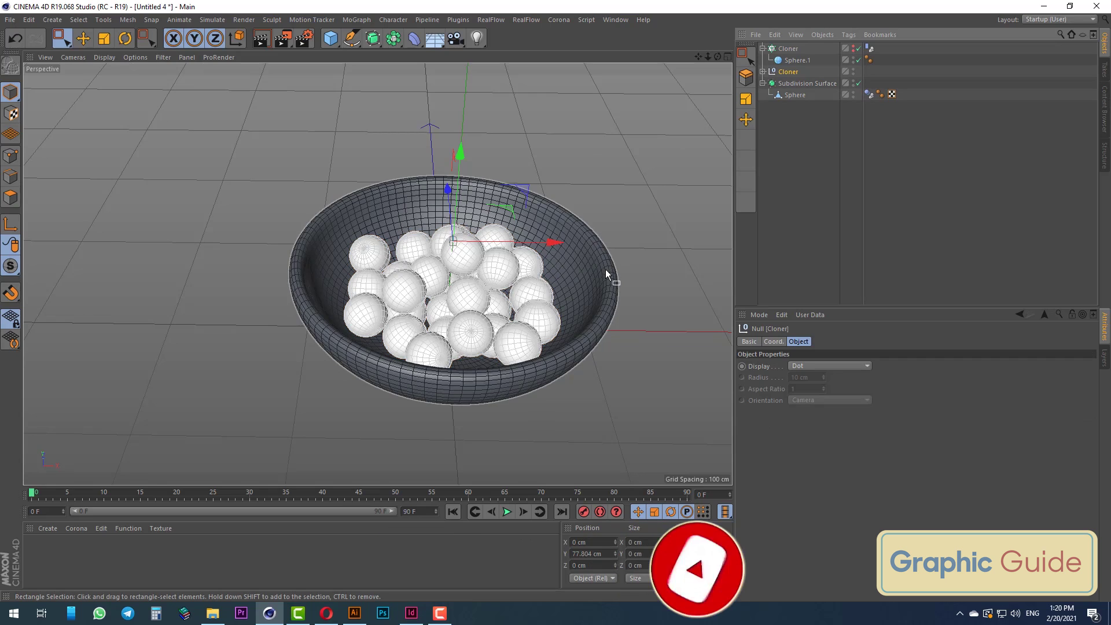
Move the simulated Cloner's sphere grid left to about X -251 cm.
left_click_drag(605, 269, 648, 254, "alt")
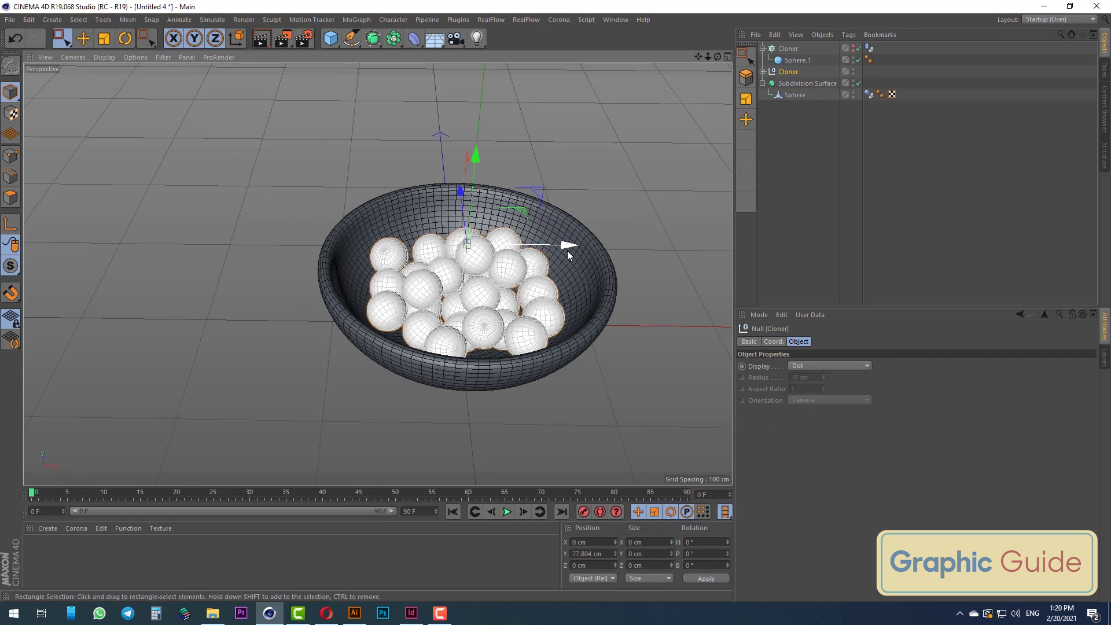
left_click_drag(805, 107, 778, 81, "ctrl")
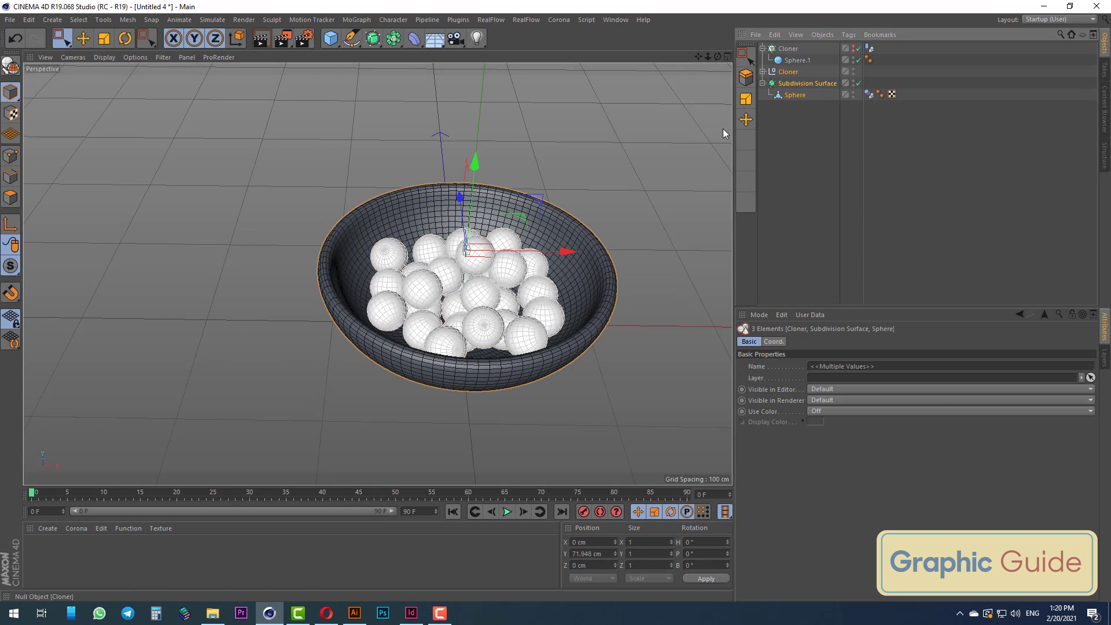
mouse_move(571, 247)
left_mouse_down()
mouse_move(342, 249)
mouse_move(493, 213)
left_mouse_up()
key("ctrl+z")
left_click(763, 49)
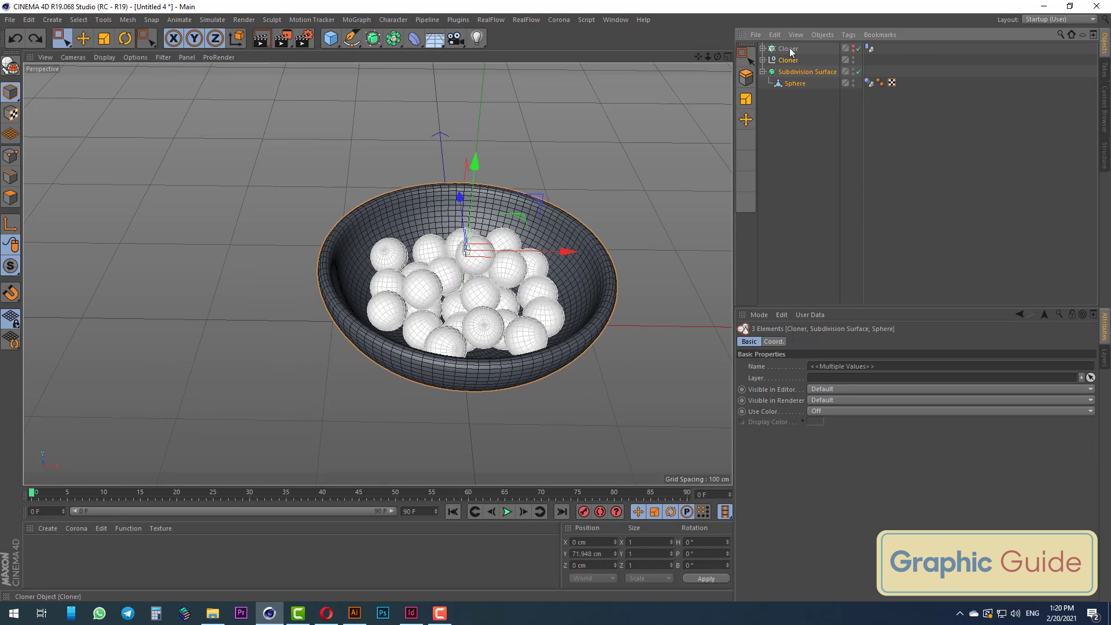
left_click(853, 51)
scroll(655, 182, "down", 3)
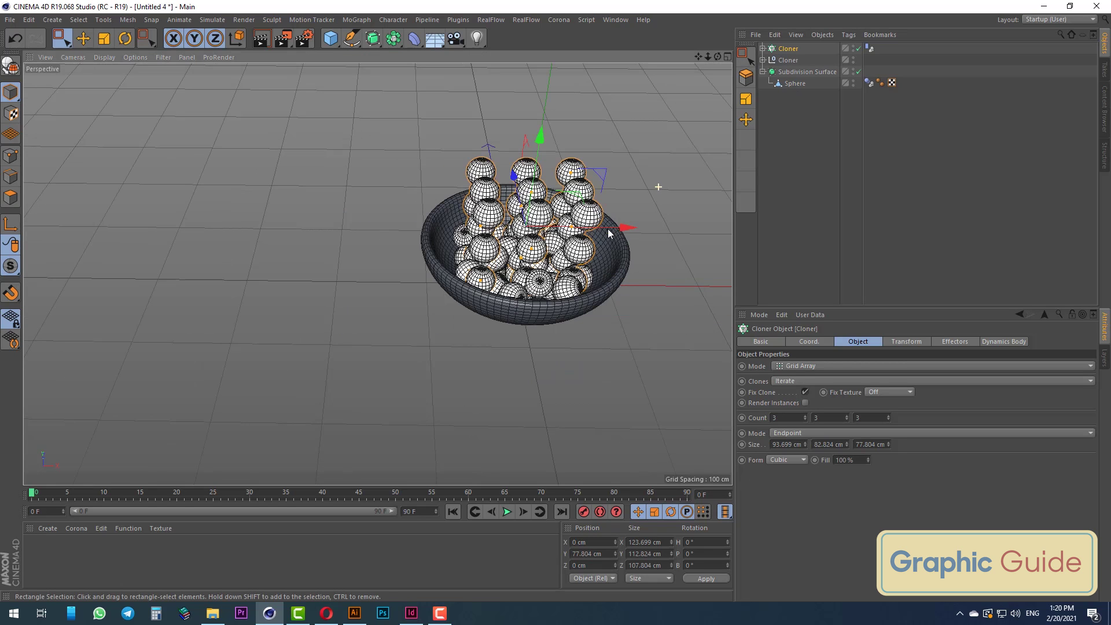
left_click_drag(624, 228, 395, 225)
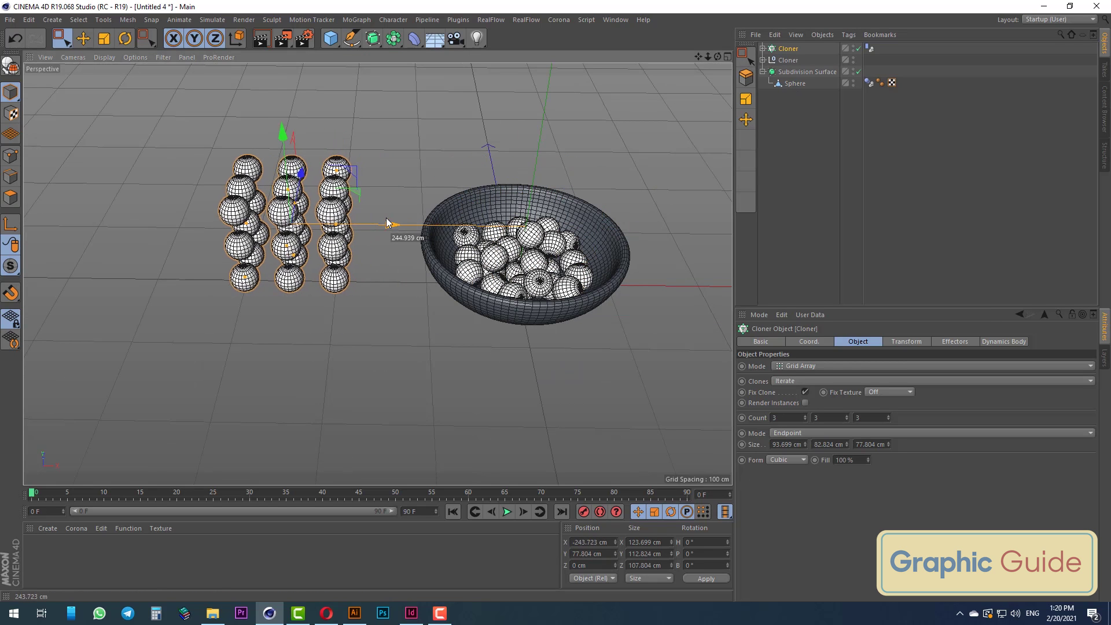
Ctrl-drag a copy of the bowl left to about X -246 cm beneath the spheres.
left_click(806, 72)
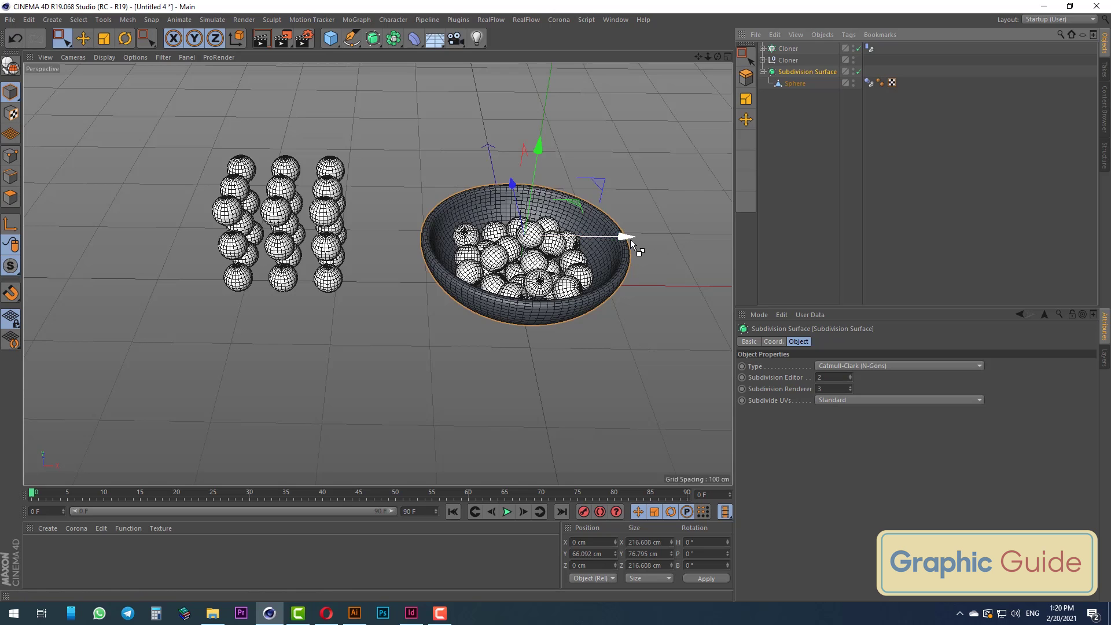
mouse_move(626, 237)
left_mouse_down("ctrl")
mouse_move(394, 235)
mouse_move(404, 233)
left_mouse_up("ctrl")
key("F2")
key("F1")
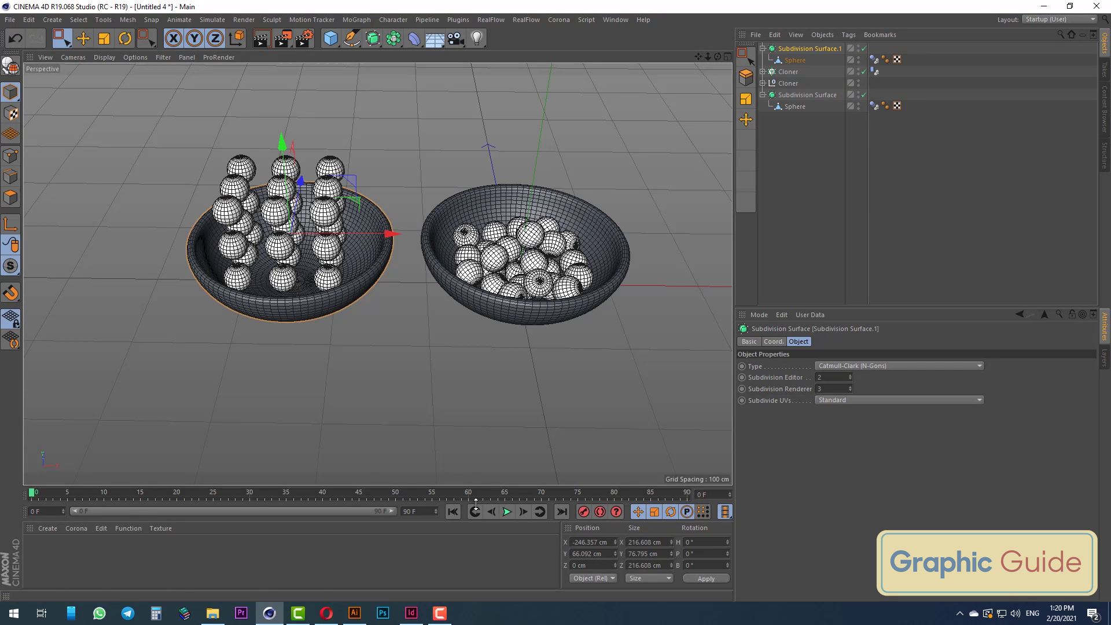
Play the simulation to test the spheres dropping into the left bowl, then rewind to frame 0.
left_click(503, 515)
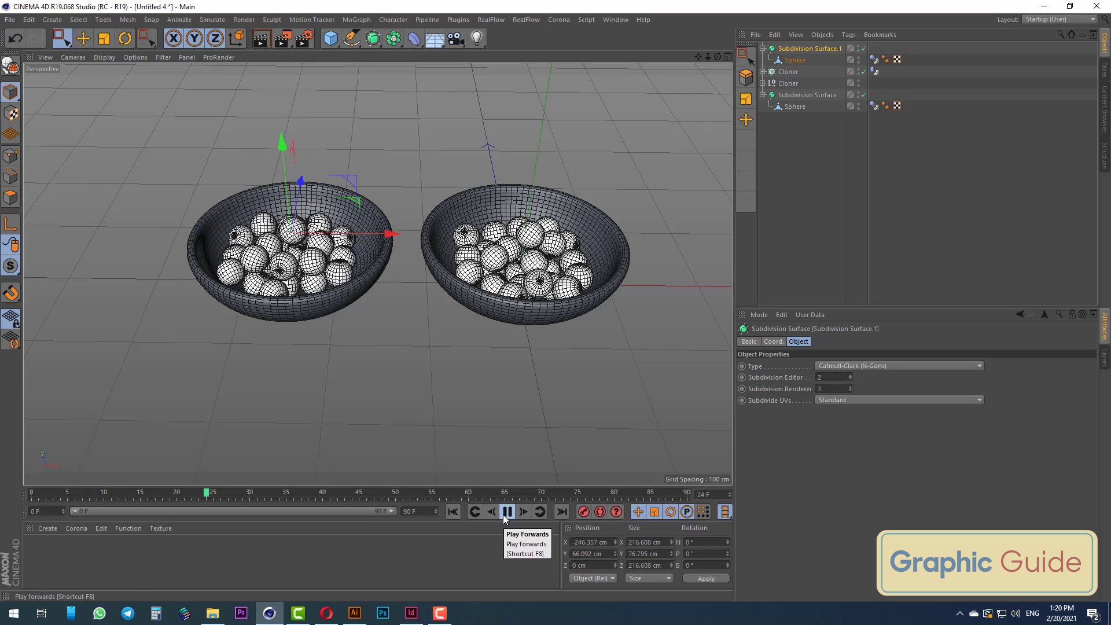
left_click(503, 515)
left_click(453, 511)
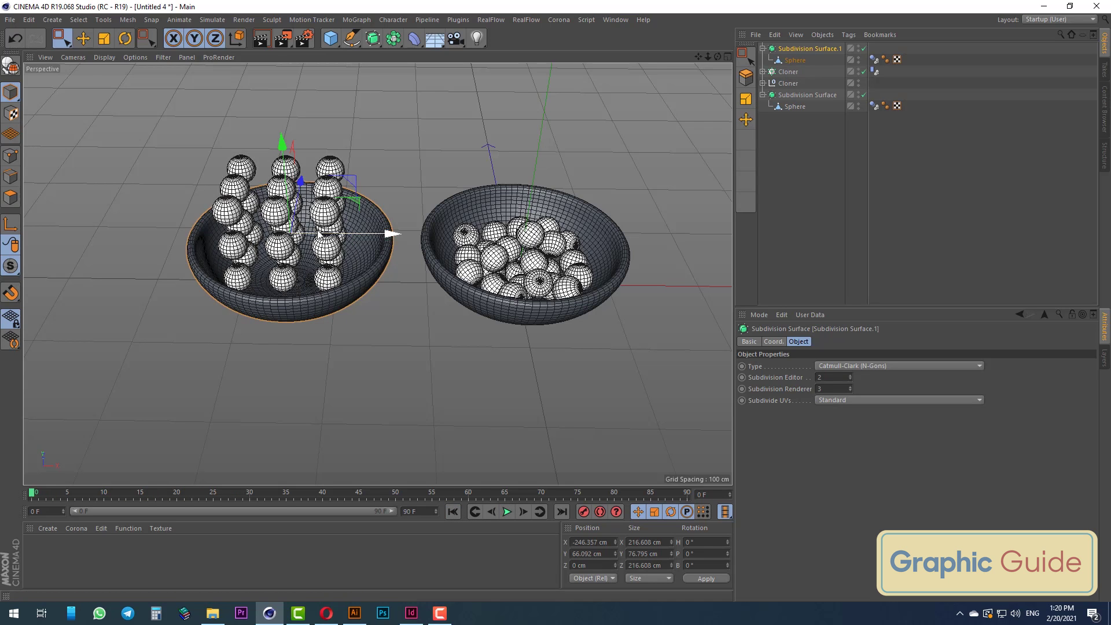
left_click_drag(458, 231, 467, 296, "alt")
right_click_drag(467, 296, 367, 230, "alt")
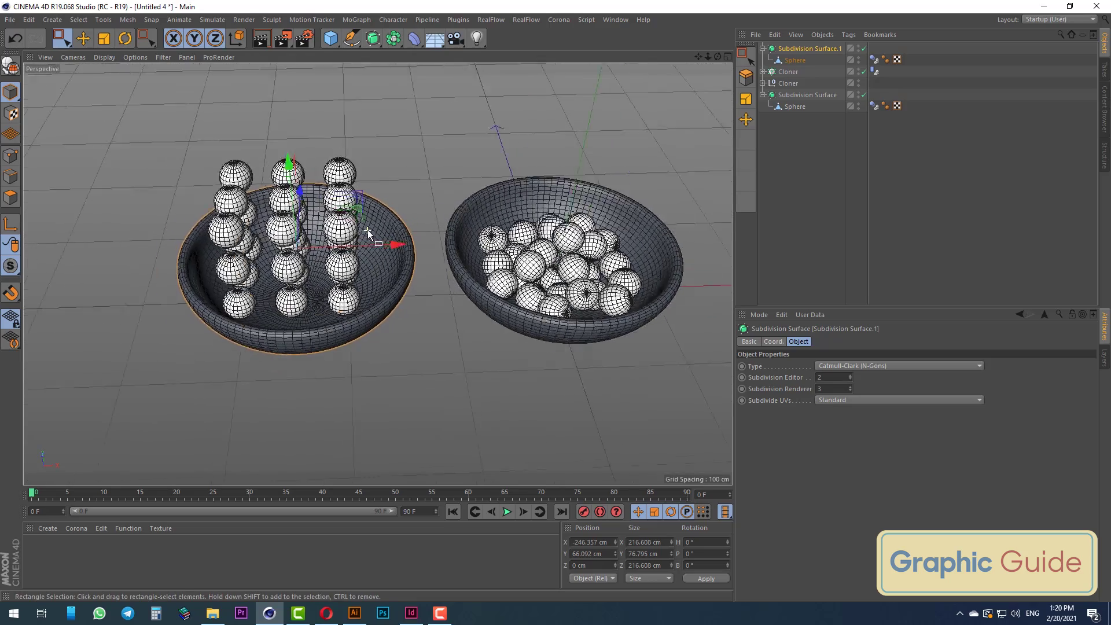
left_click_drag(367, 230, 405, 243, "alt")
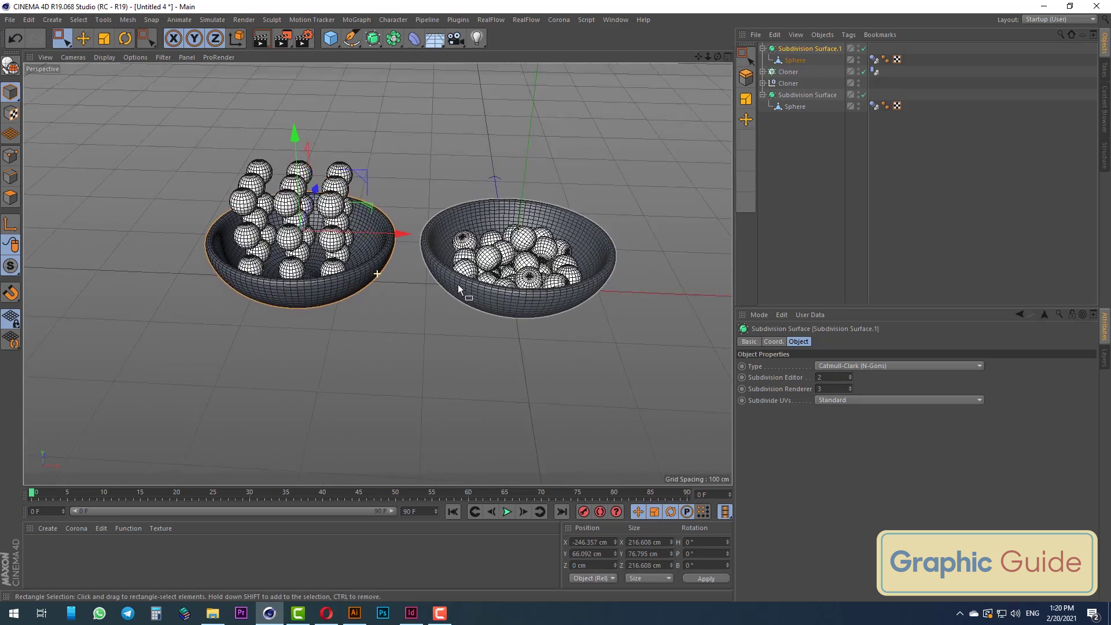
Move both bowls and their Cloners together along X to about -16 cm.
left_click(763, 95)
left_click(806, 95, "shift")
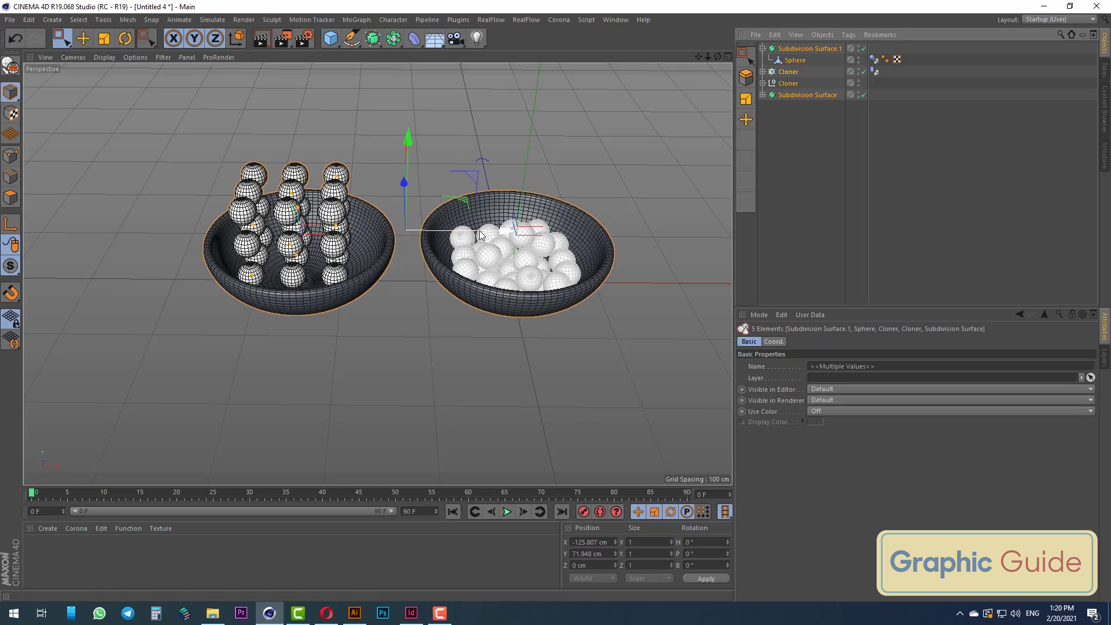
left_click_drag(483, 231, 581, 231)
left_click_drag(329, 269, 336, 312, "alt")
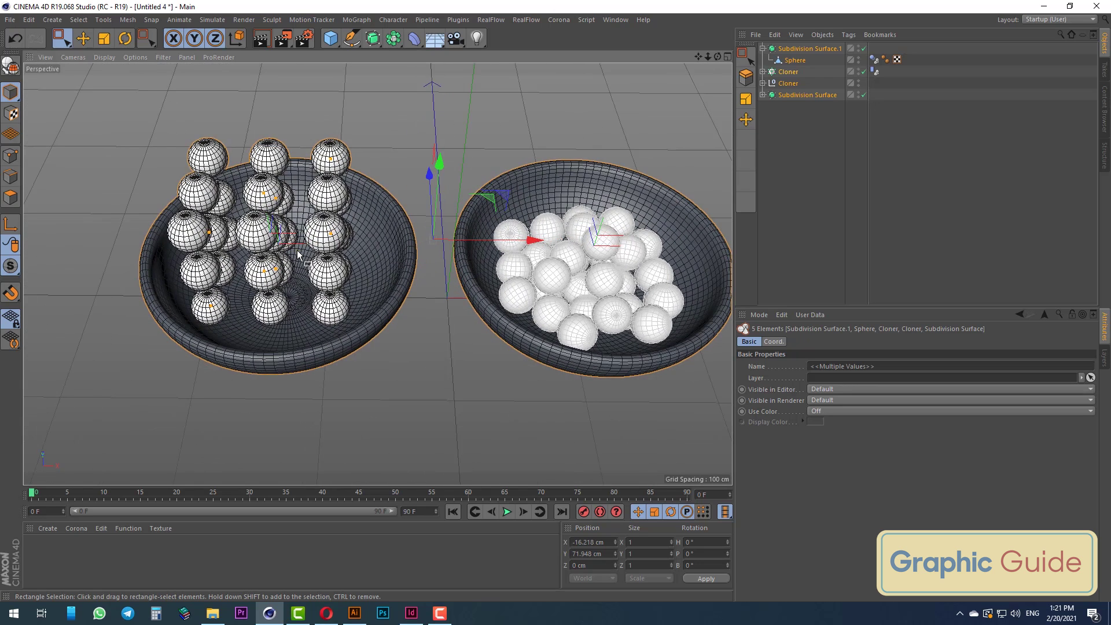
left_click_drag(297, 255, 411, 301, "alt")
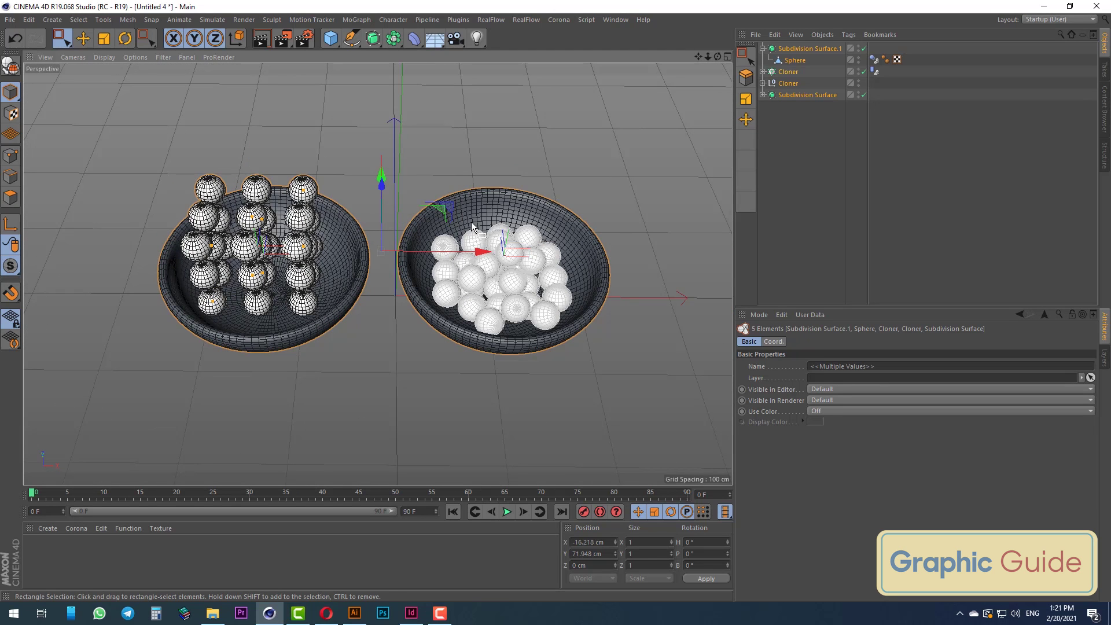
left_click(811, 162)
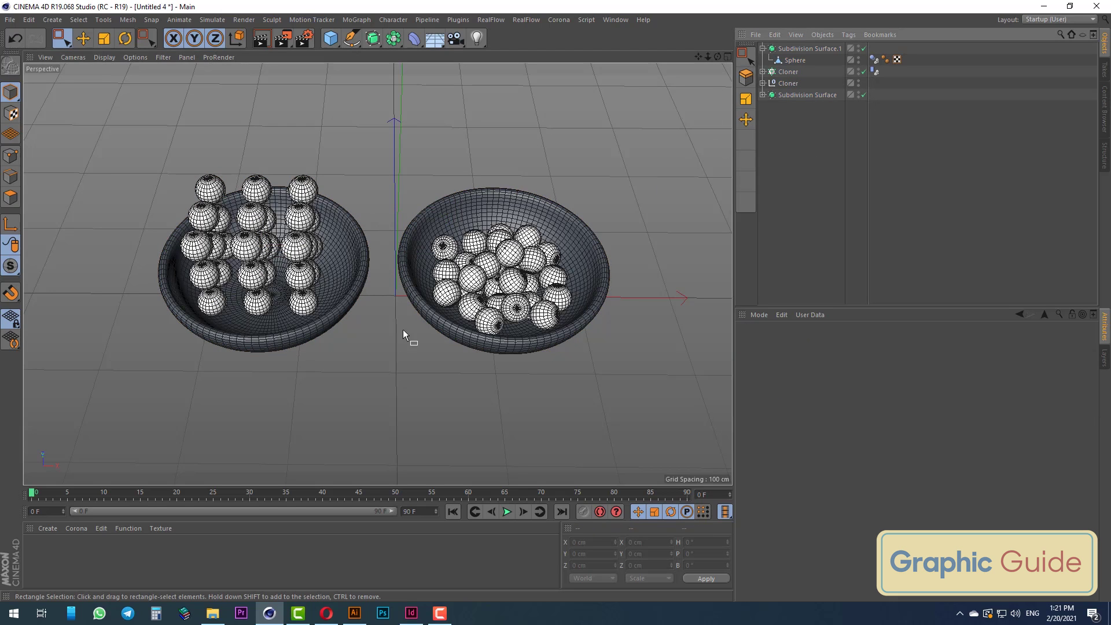
Add a Plane floor beneath the bowls and scale it to about 1528 cm across.
left_click(325, 45)
left_click(439, 76)
left_click(104, 38)
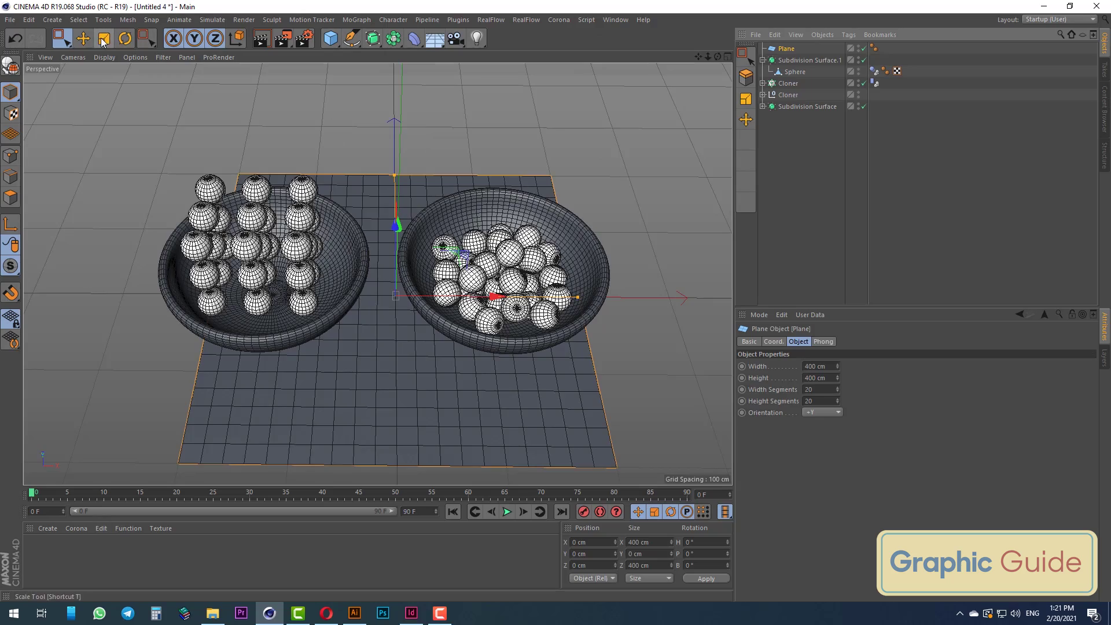
mouse_move(336, 284)
left_mouse_down()
mouse_move(385, 283)
mouse_move(62, 145)
left_mouse_up()
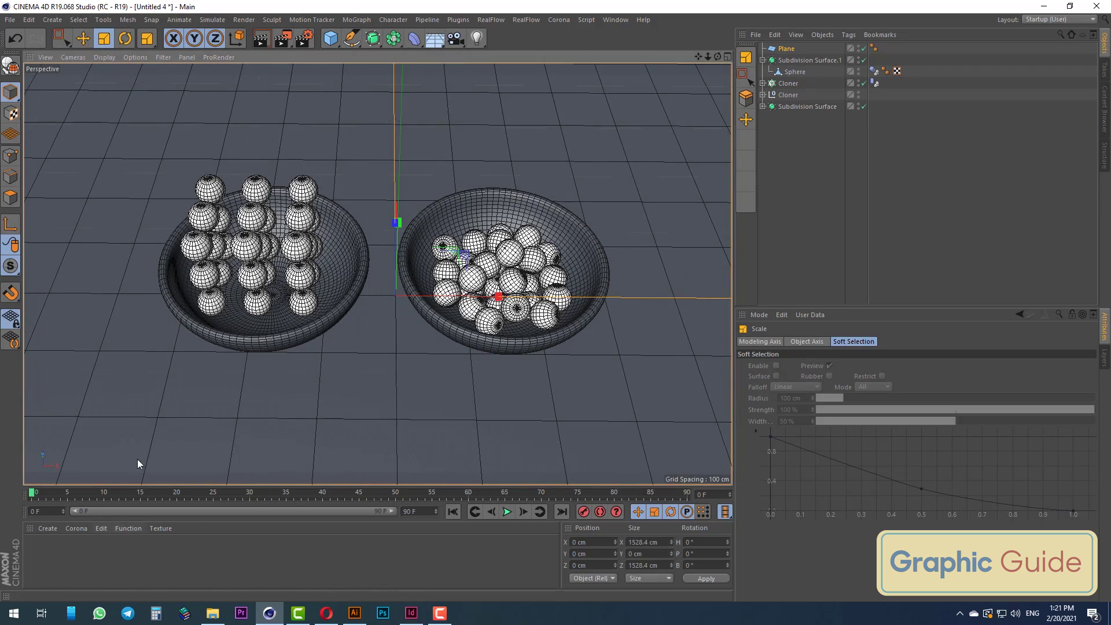
left_click_drag(278, 428, 298, 453, "alt")
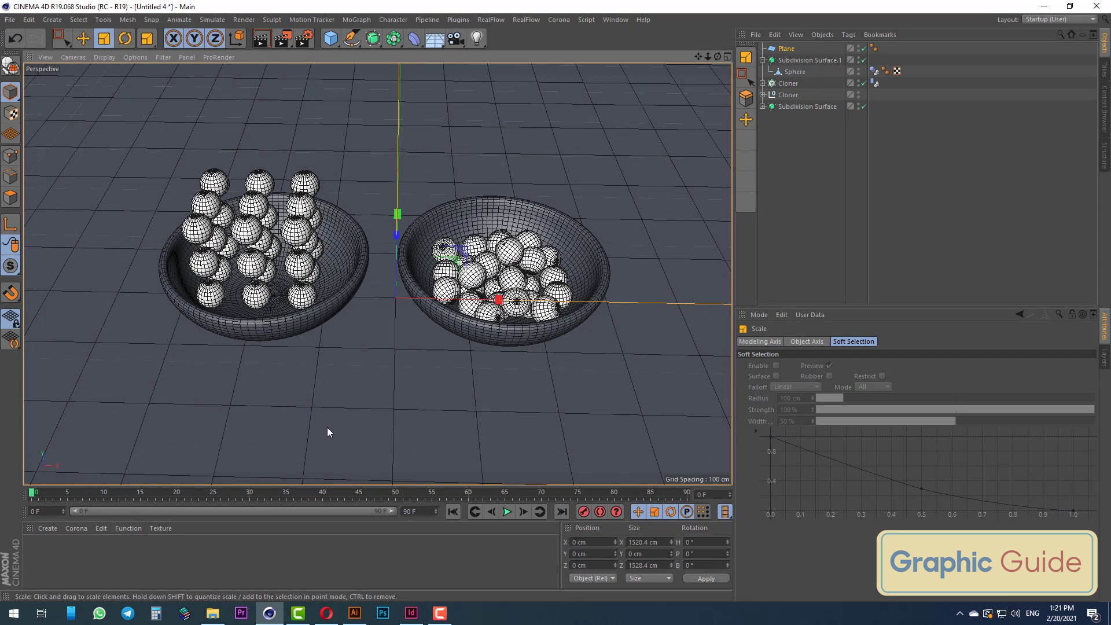